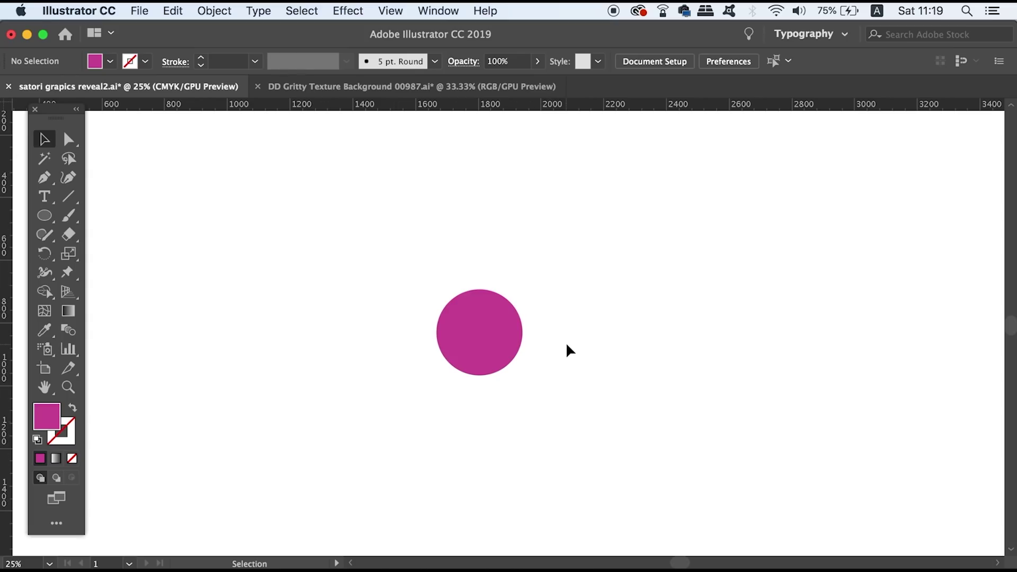
- Switch to the Ellipse tool with L, next to the magenta circle
key("l")
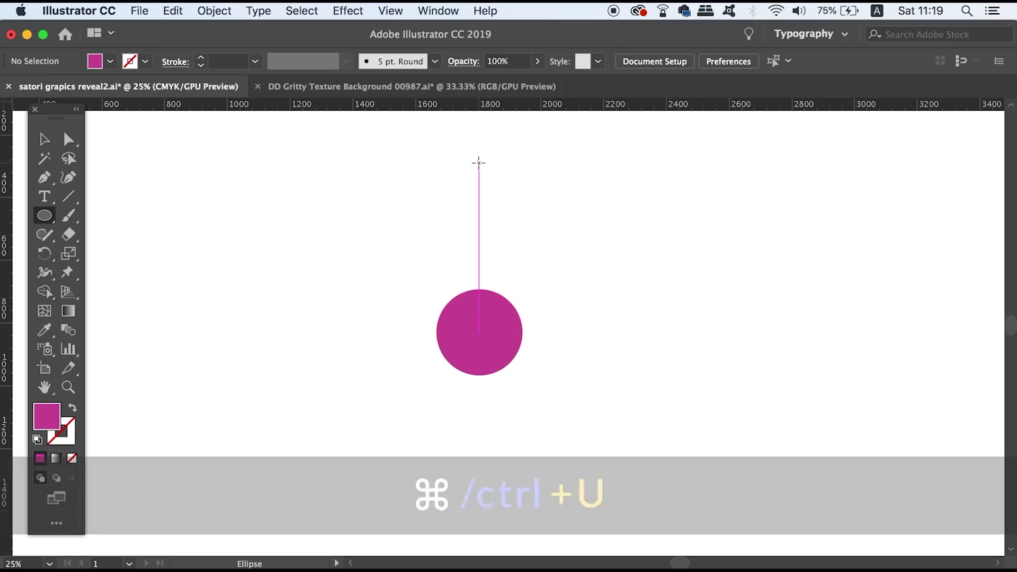
- Draw a small circle above the large magenta circle
left_click_drag(478, 163, 496, 179)
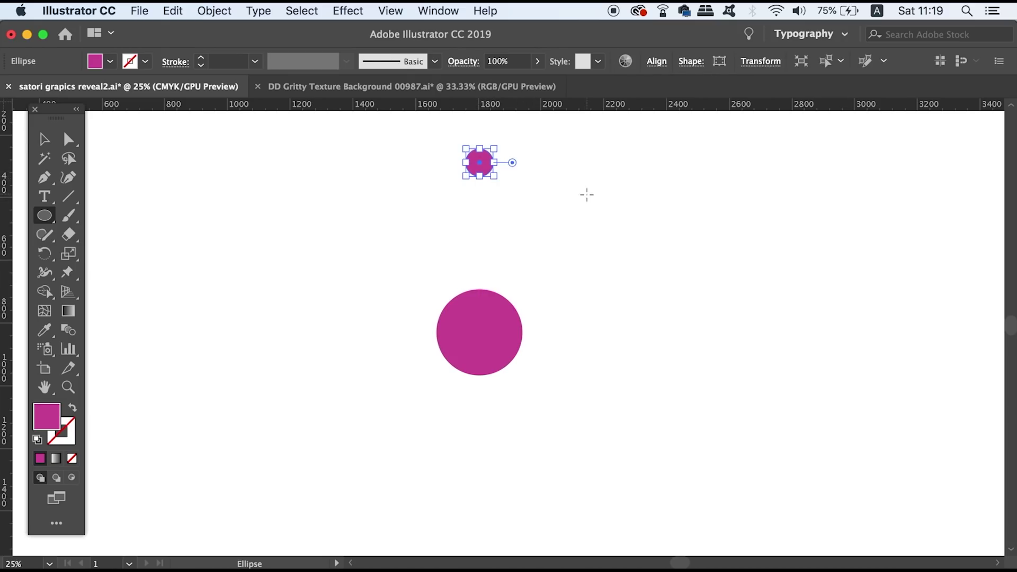
key("v")
left_click(586, 195)
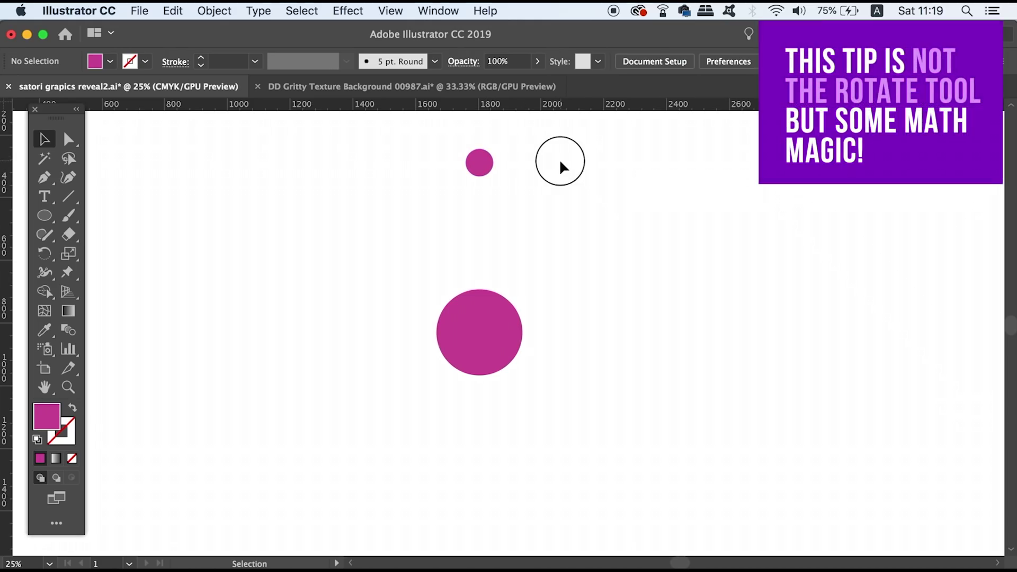
- Centre both circles horizontally using Align to Selection, then select the small circle alone
left_click_drag(558, 161, 428, 396)
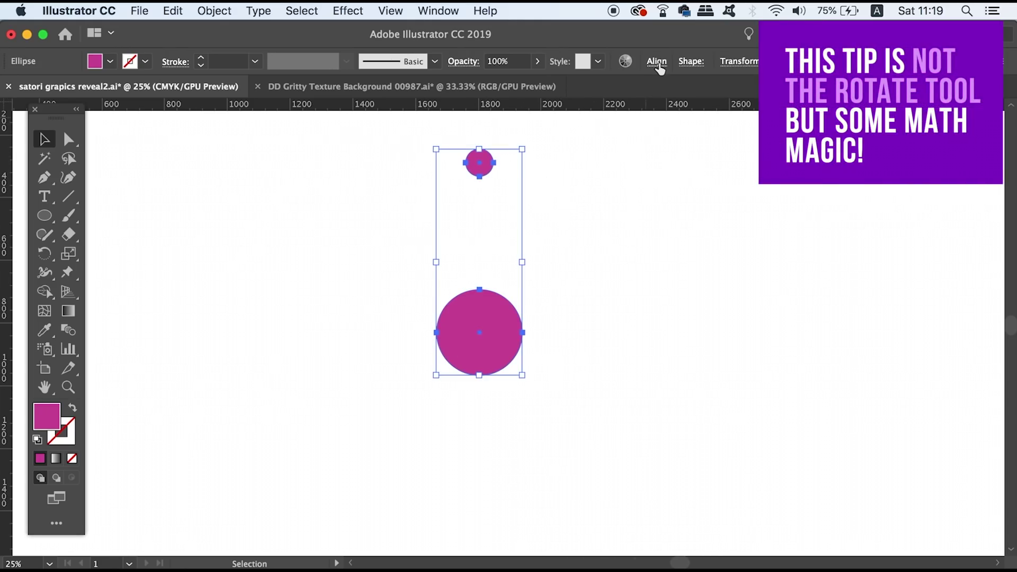
left_click(656, 61)
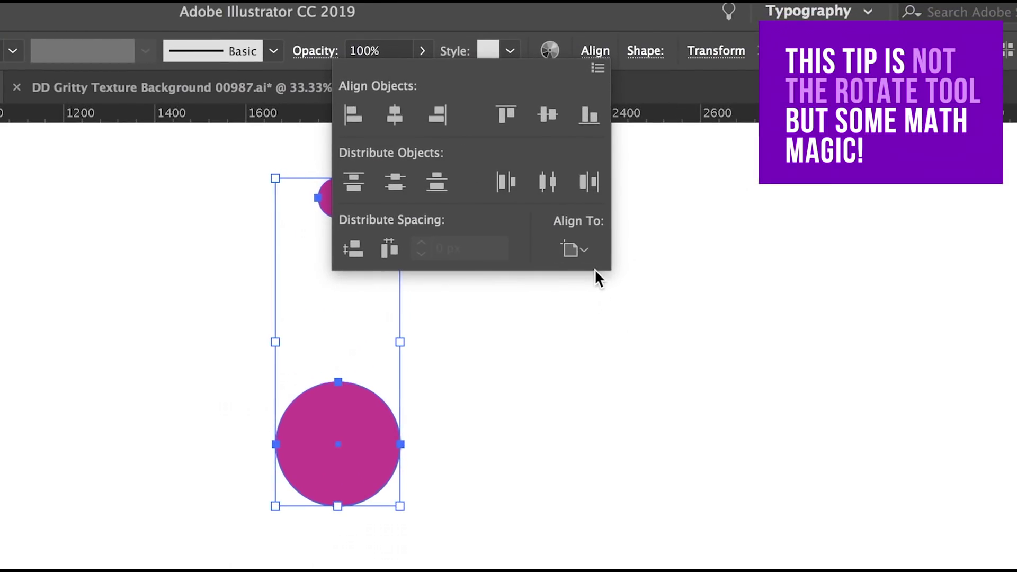
left_click(584, 253)
left_click(614, 275)
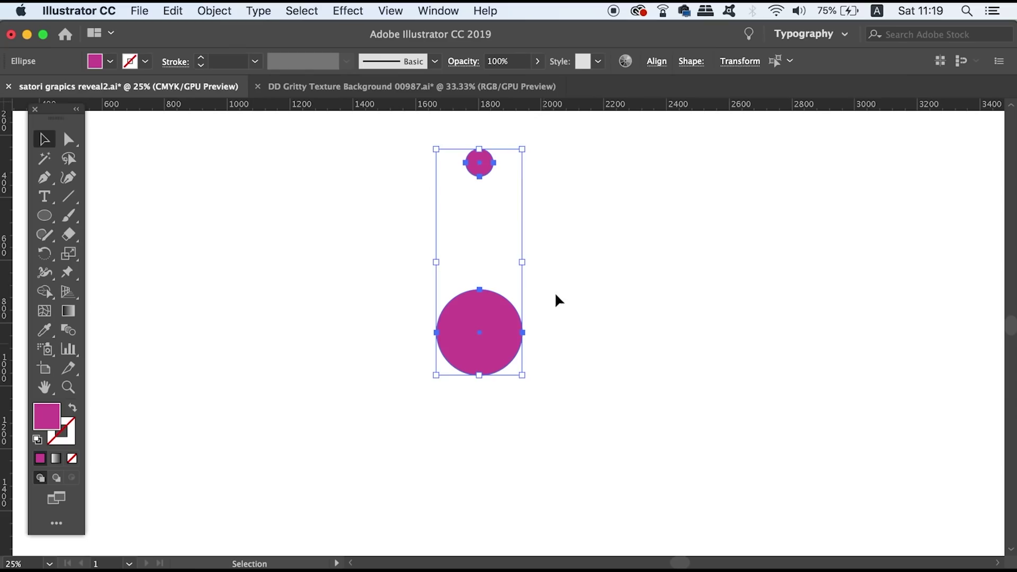
left_click(580, 295)
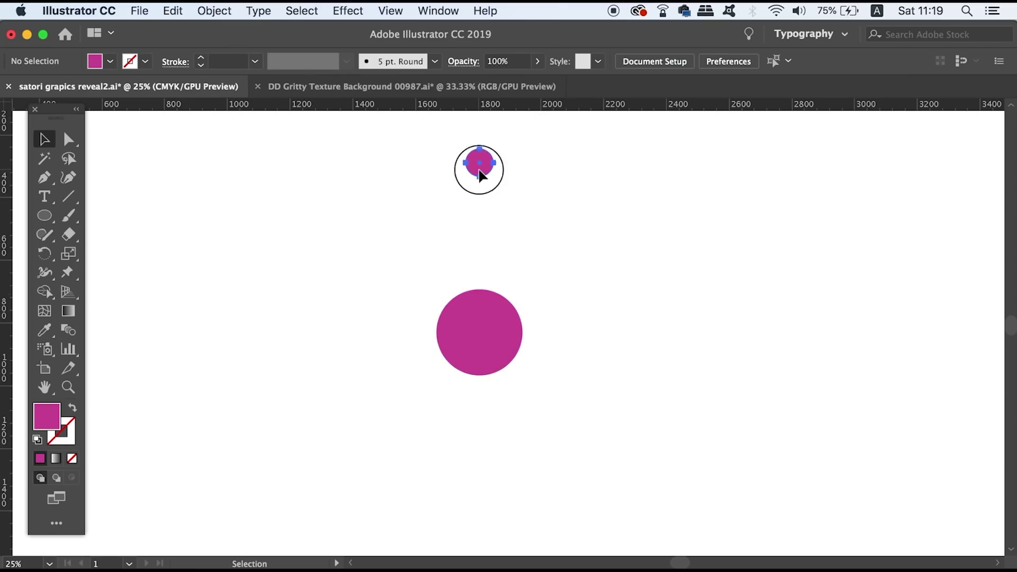
left_click(479, 164)
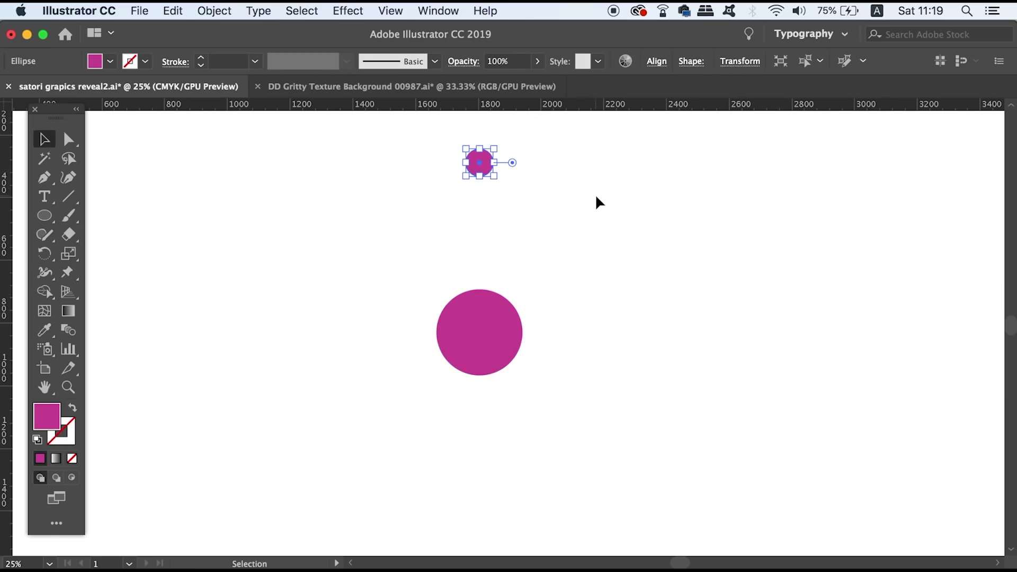
- Make a copy of the small circle rotated 360/20 (18°) about the big circle's centre
key("r")
left_click(480, 332)
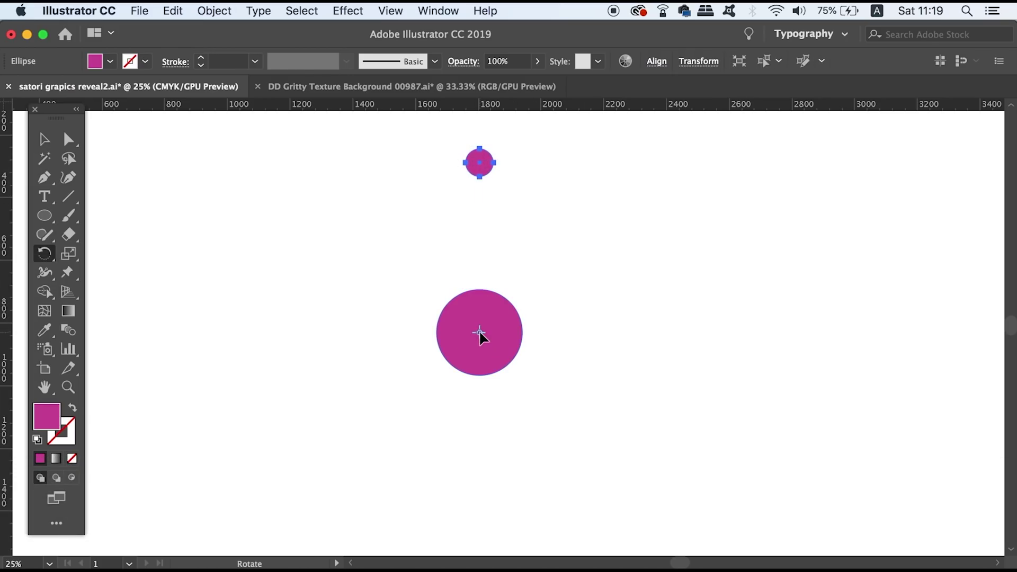
left_click(479, 332, "alt")
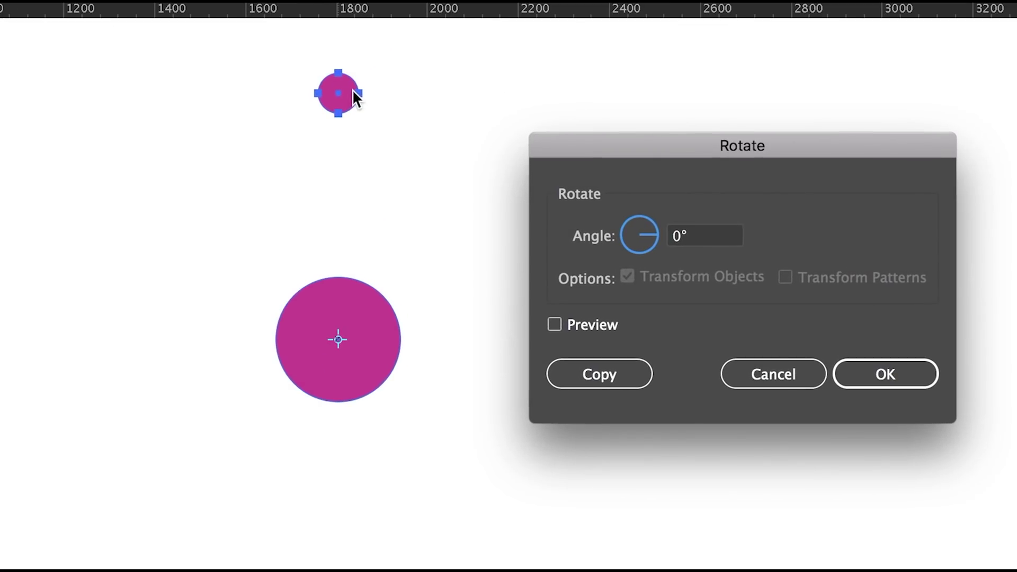
left_click(651, 234)
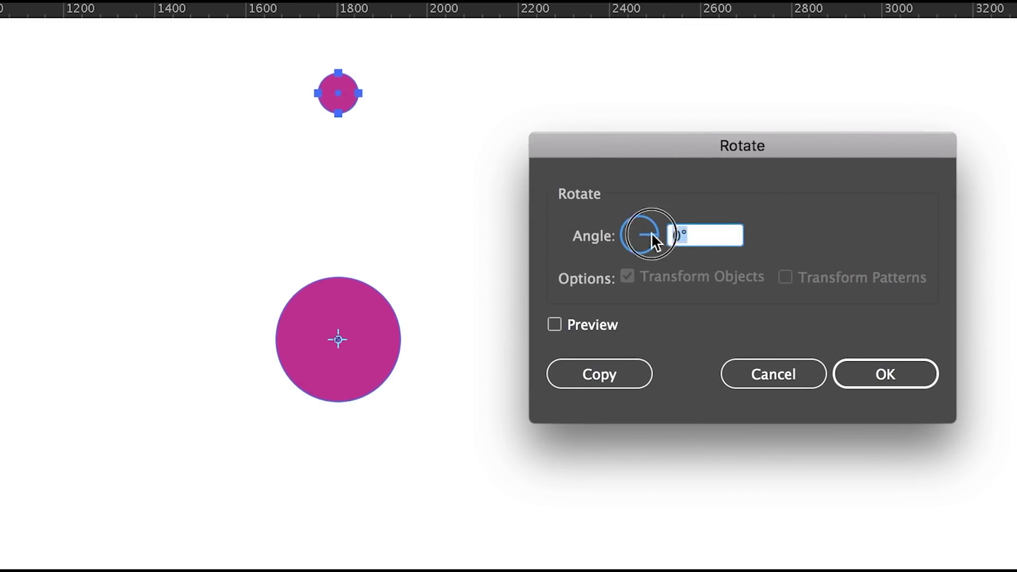
type("360")
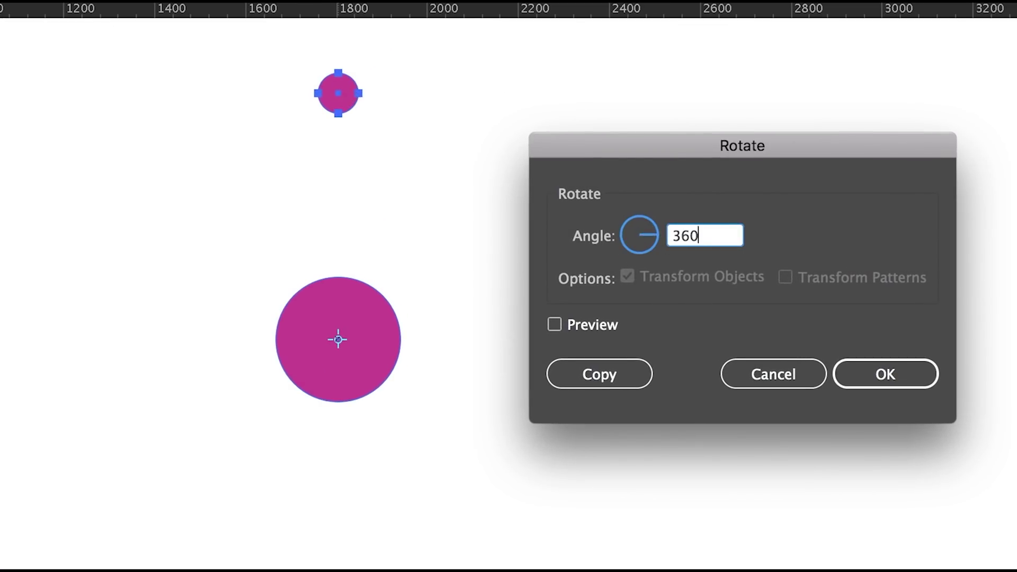
type("/20")
left_click(593, 324)
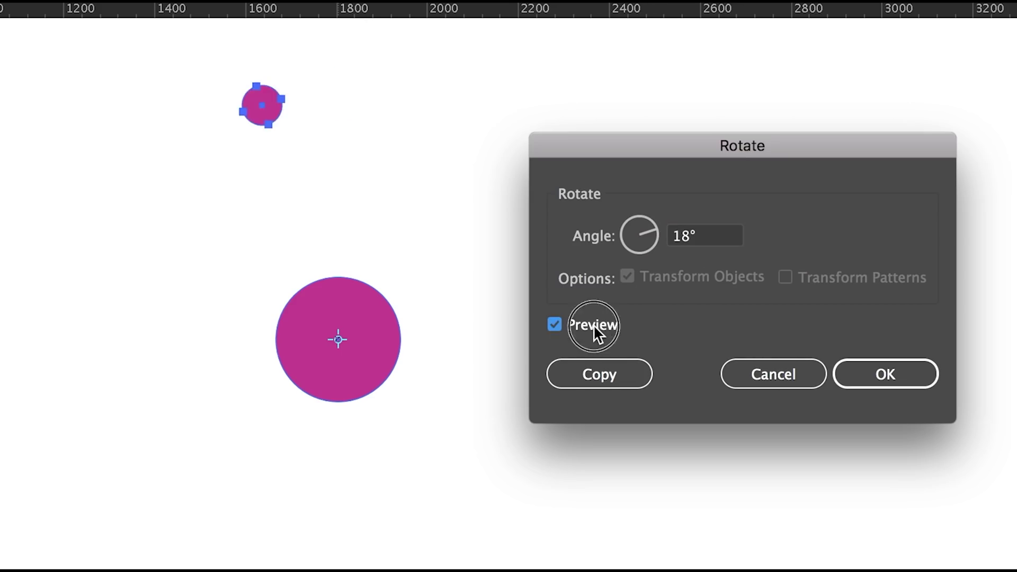
left_click(593, 324)
left_click(621, 367)
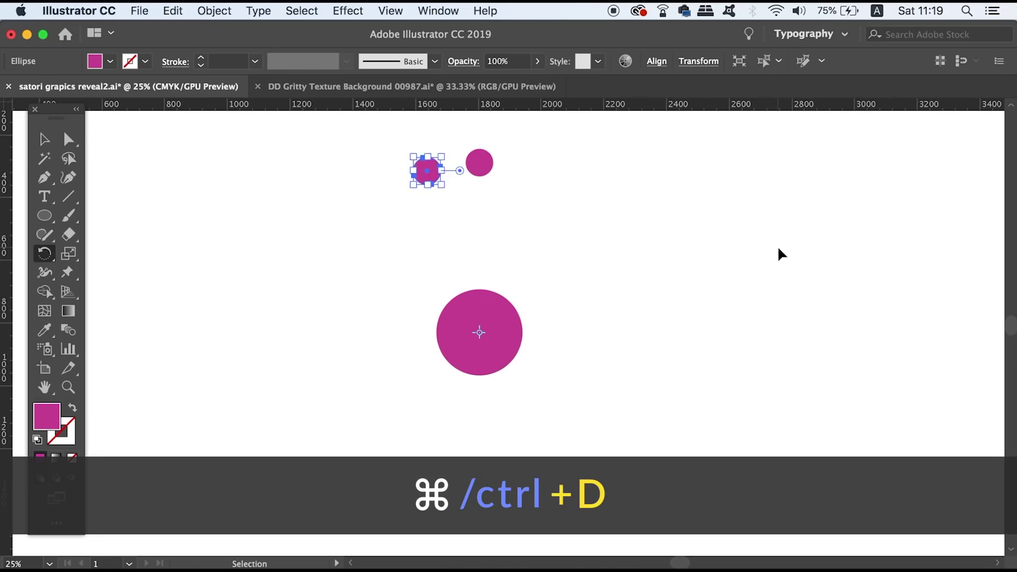
- Repeat the rotated copy with Cmd+D until twenty circles form the ring
key("super+d")
key("super+d")
key("super+d")
key("super+d")
key("super+d")
key("super+d")
key("super+d")
key("super+d")
key("super+d")
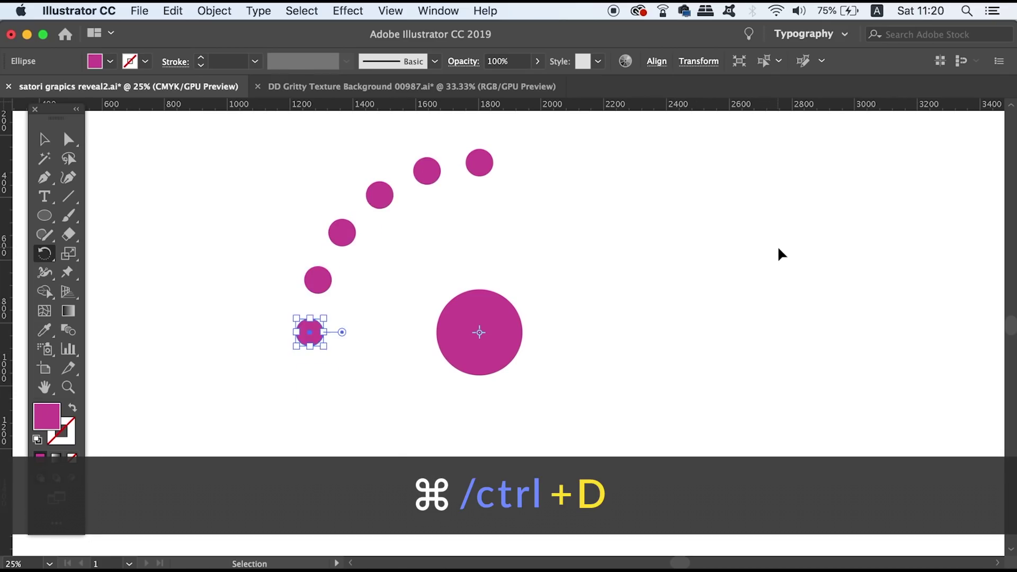
key("super+d")
key("super+d")
key("super+d")
key("super+d")
key("super+d")
key("super+d")
key("super+d")
key("super+d")
key("super+d")
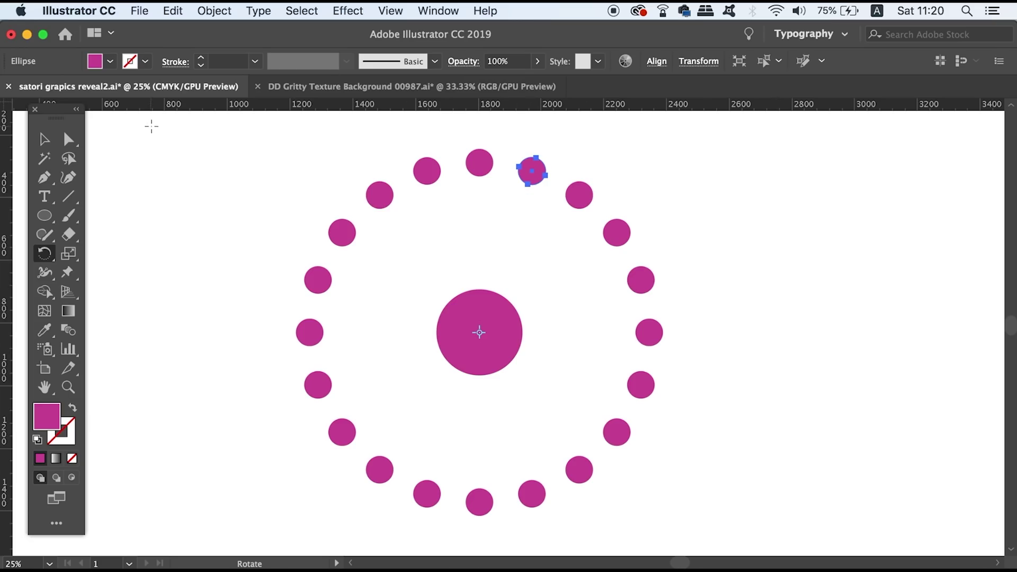
key("v")
left_click(540, 204)
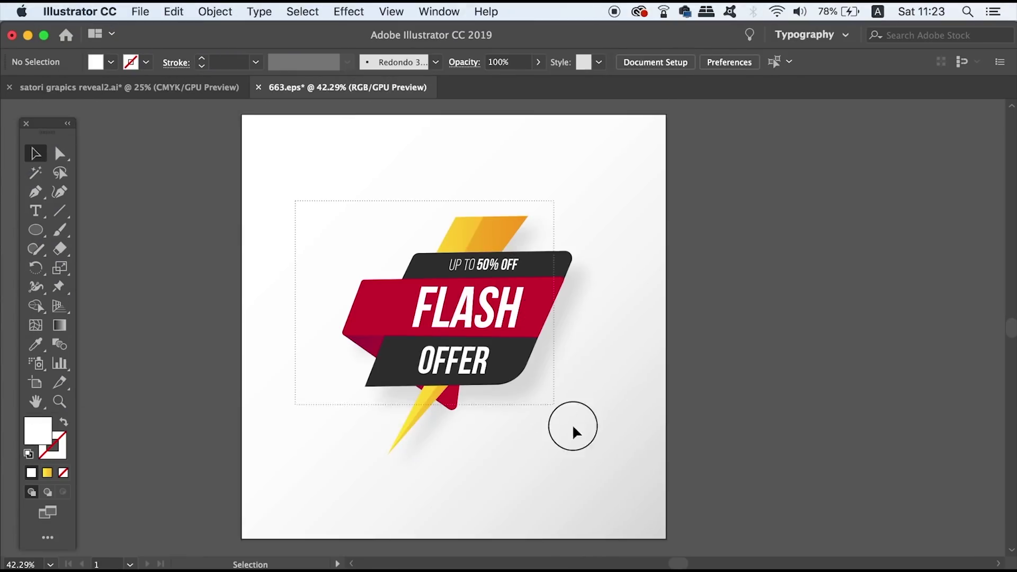
- Scale the Flash Offer badge down, place a copy directly above it, and zoom in
left_click_drag(605, 206, 560, 255)
left_click_drag(491, 345, 470, 247)
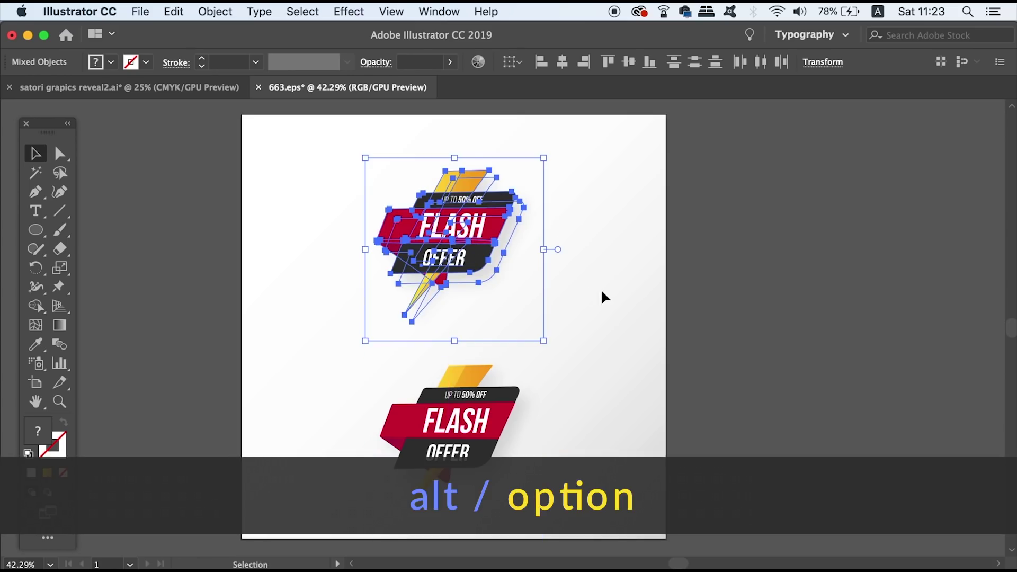
left_click(613, 300)
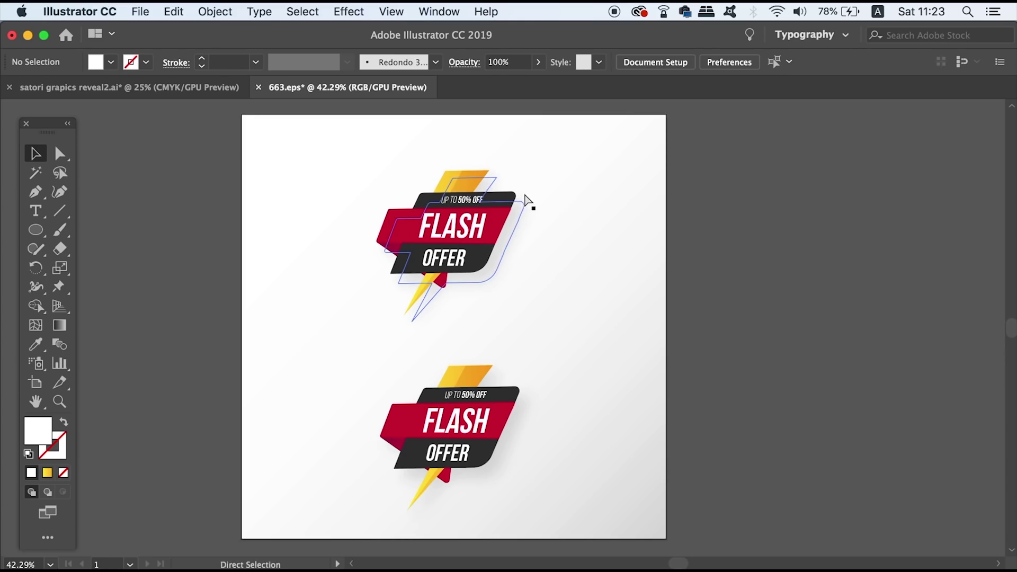
key("super+equal")
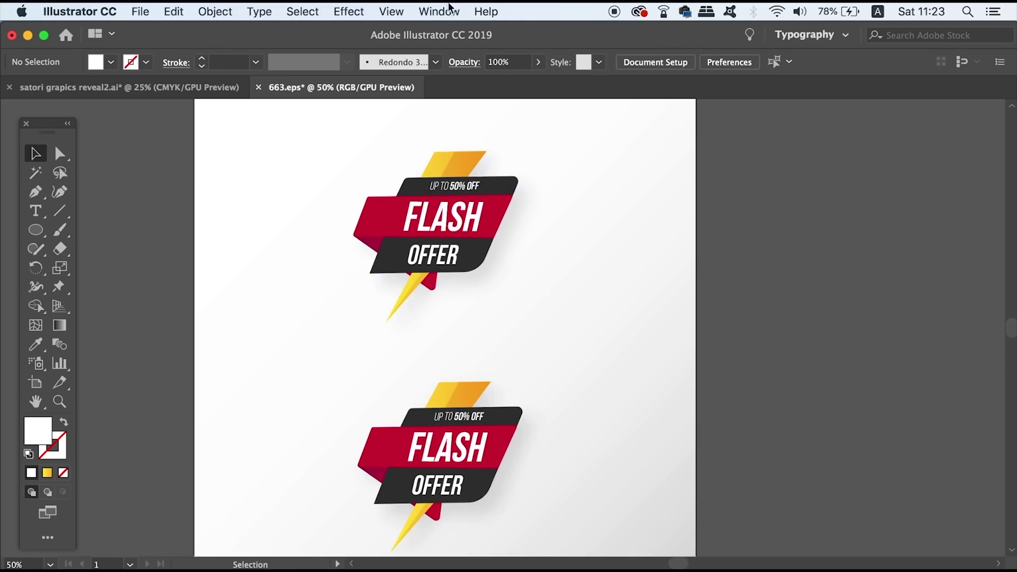
left_click(447, 8)
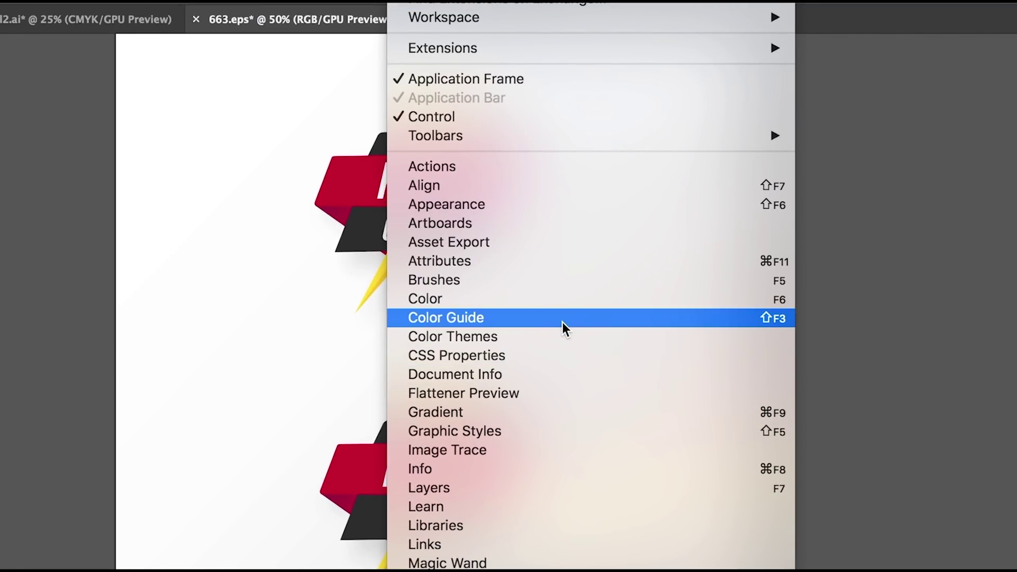
- Set the Color Guide harmonies from the red FLASH banner colour
left_click(699, 319)
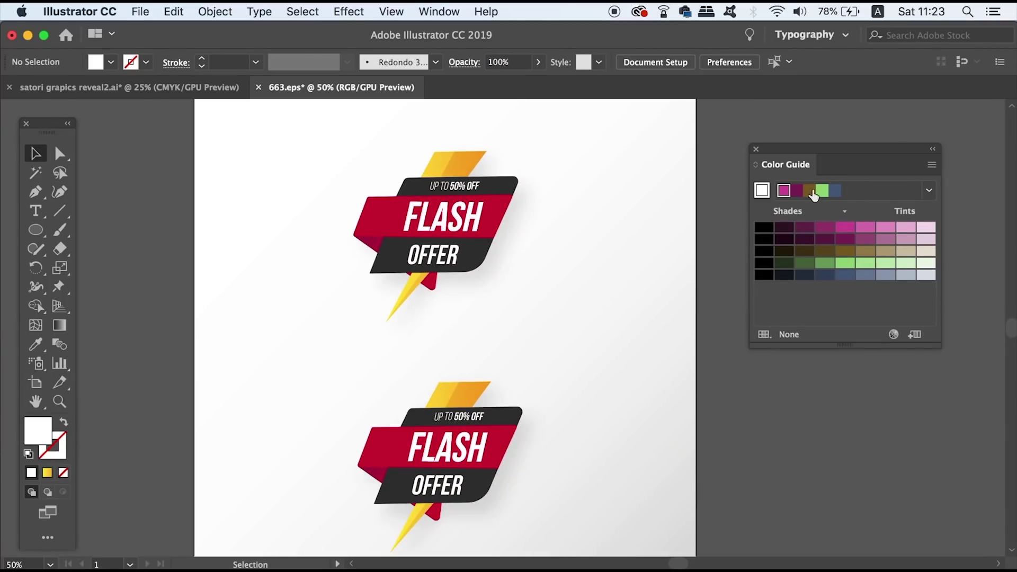
left_click_drag(828, 155, 798, 131)
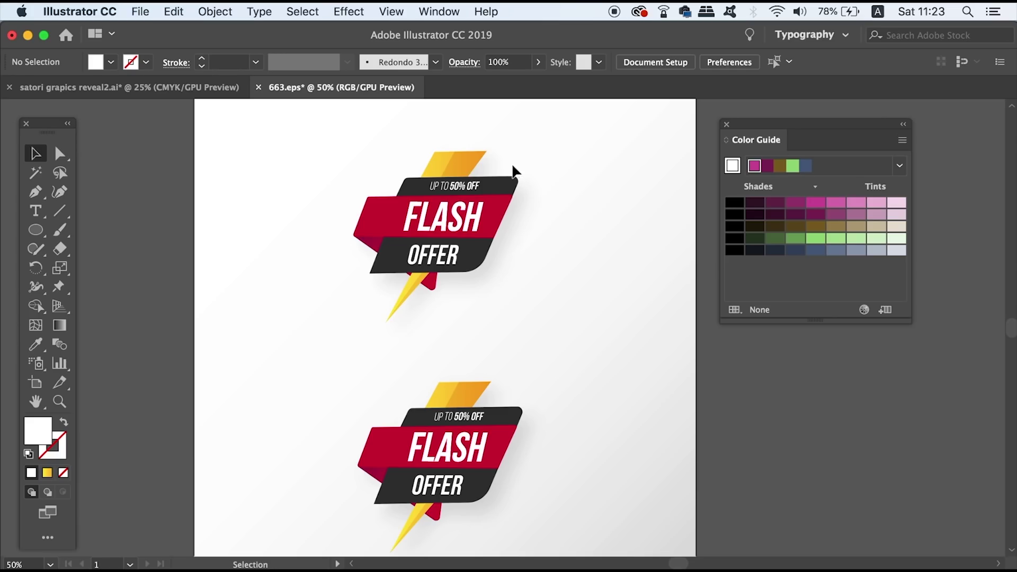
left_click(479, 165)
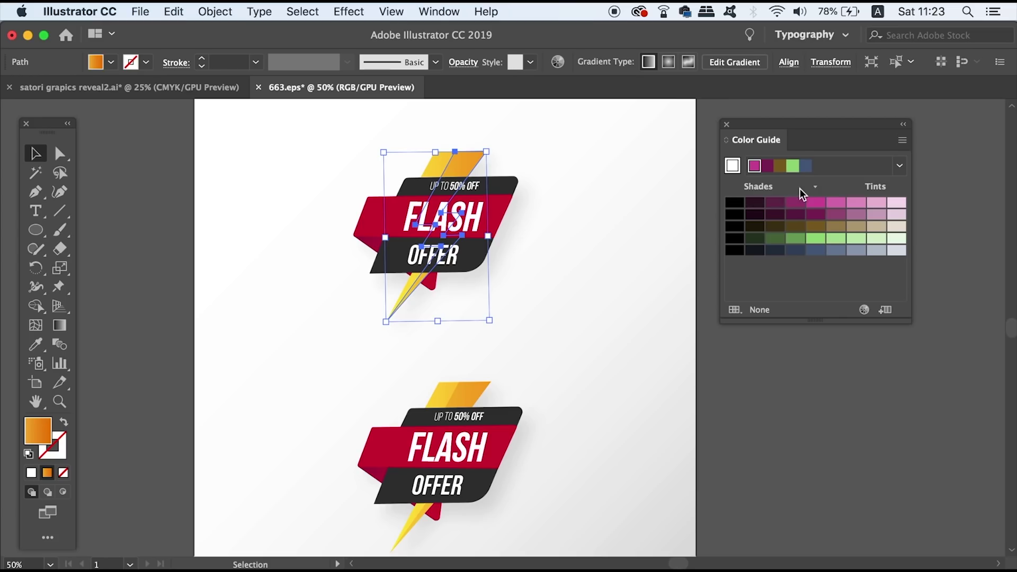
left_click(506, 213)
left_click(732, 165)
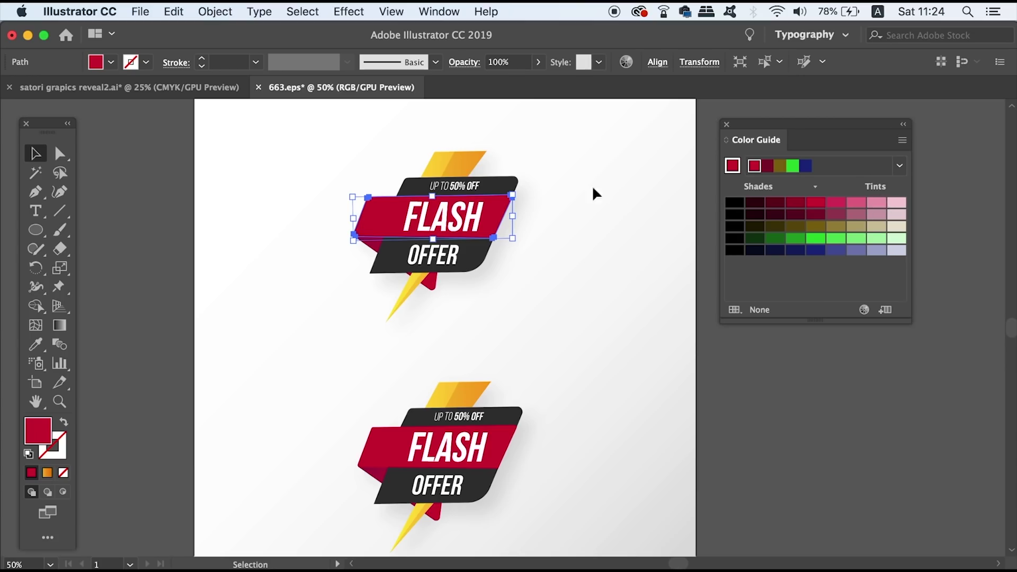
- Fill the UP TO 50% OFF banner with a pink tint from the Color Guide
left_click(512, 181)
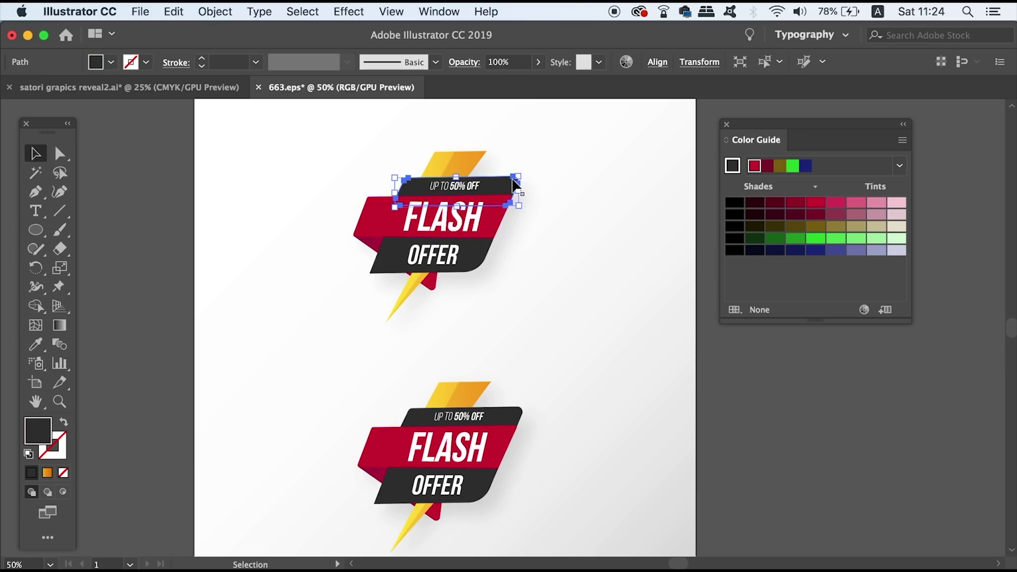
key("i")
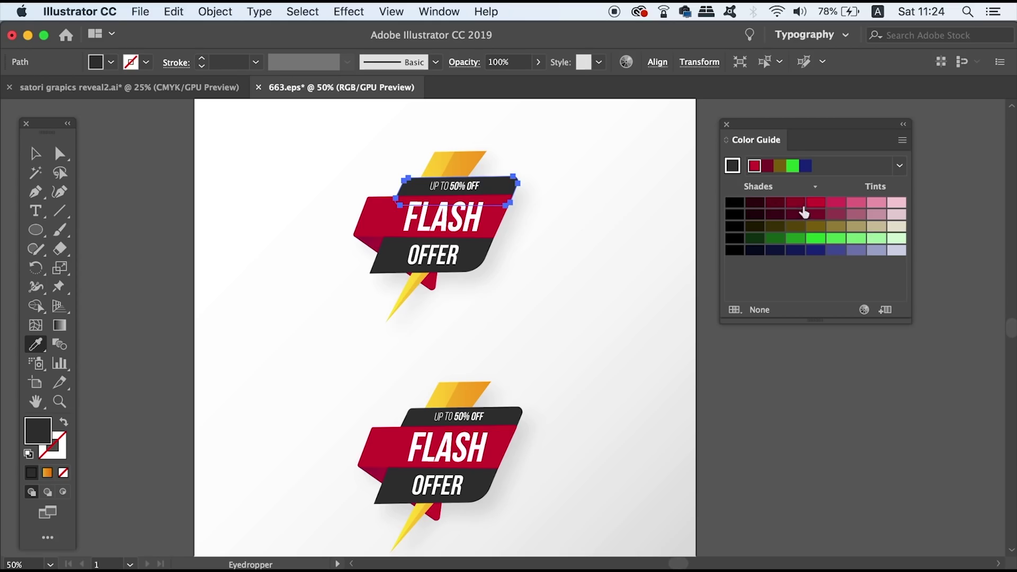
left_click(856, 204)
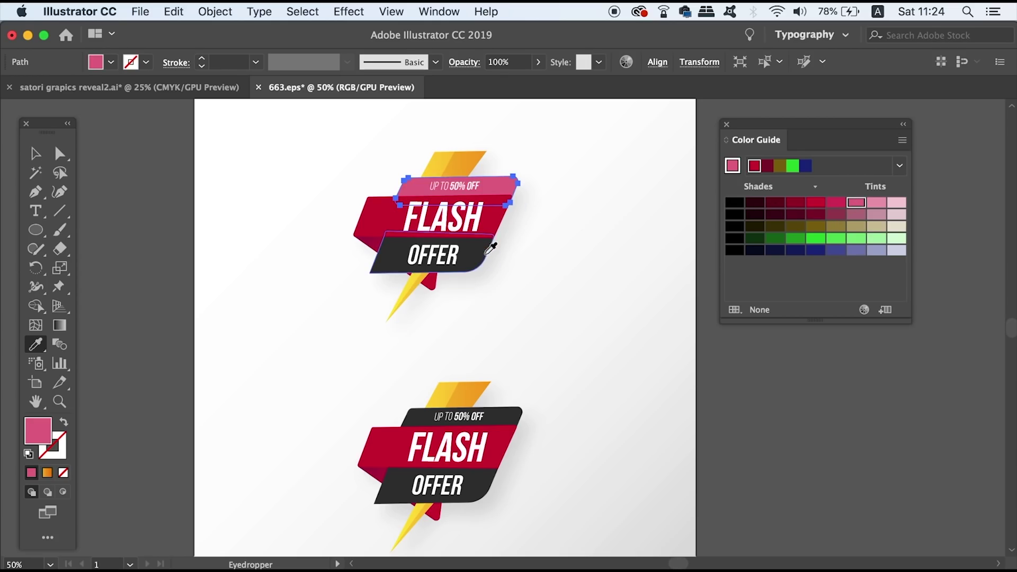
key("v")
left_click(483, 258)
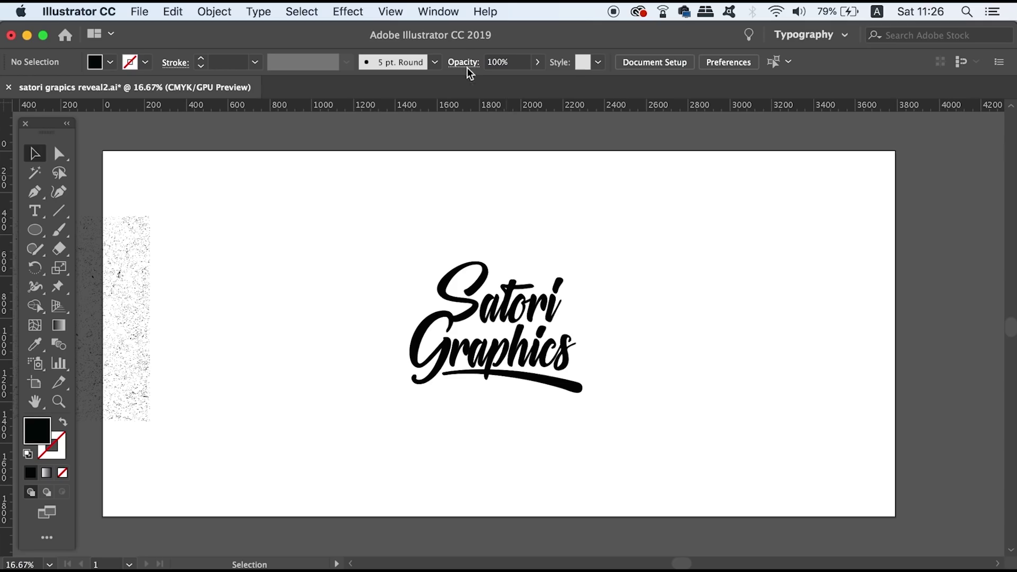
- Open Window > Transparency and select the Satori Graphics lettering
left_click(441, 9)
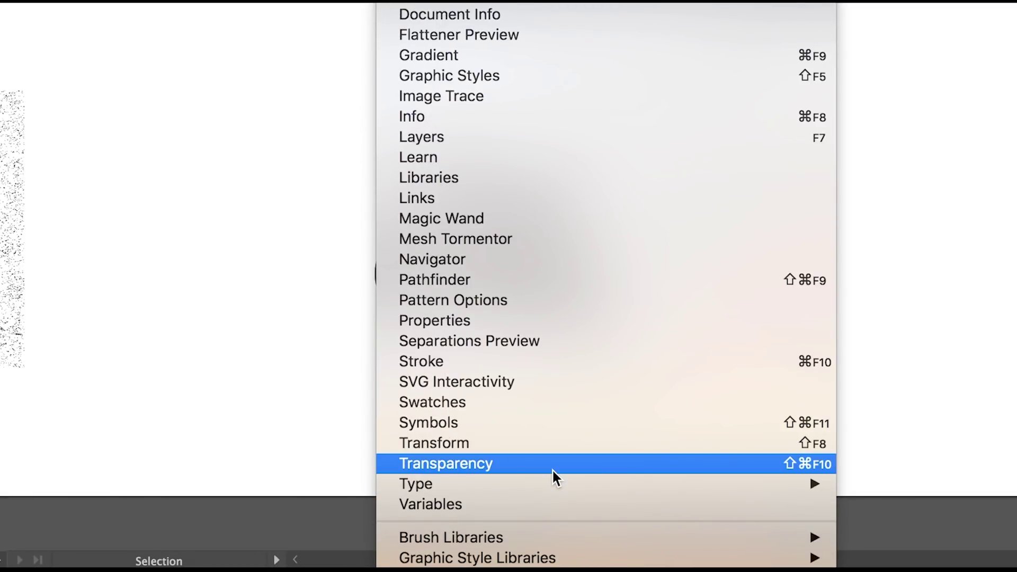
left_click(661, 464)
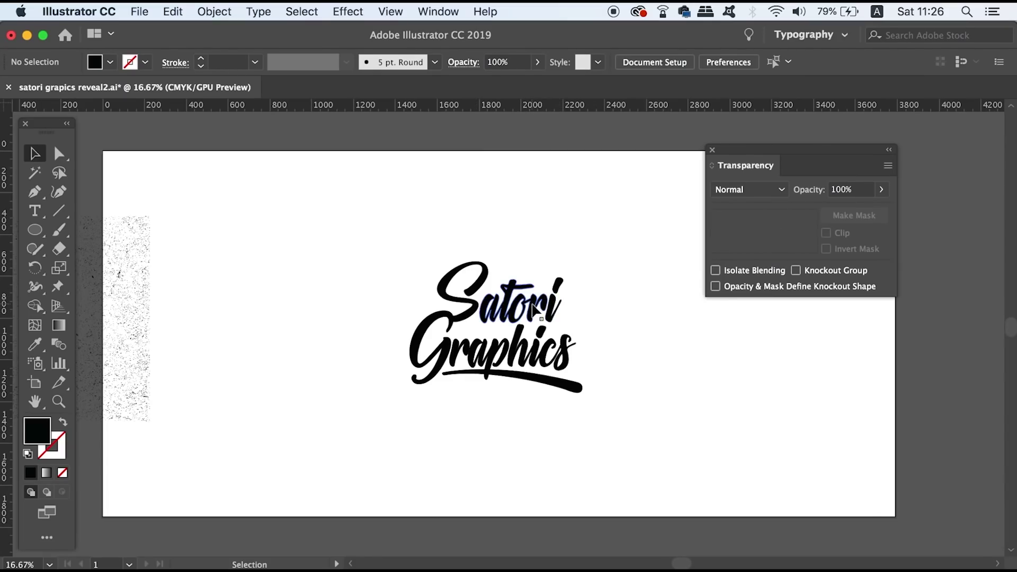
left_click(535, 310)
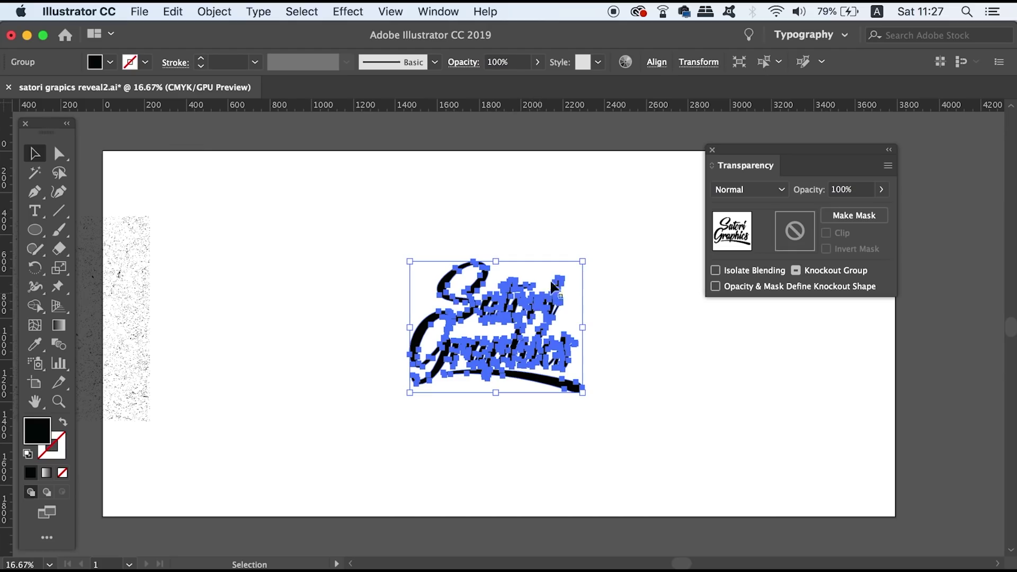
- Give the lettering an opacity mask with Clip turned off
left_click(875, 217)
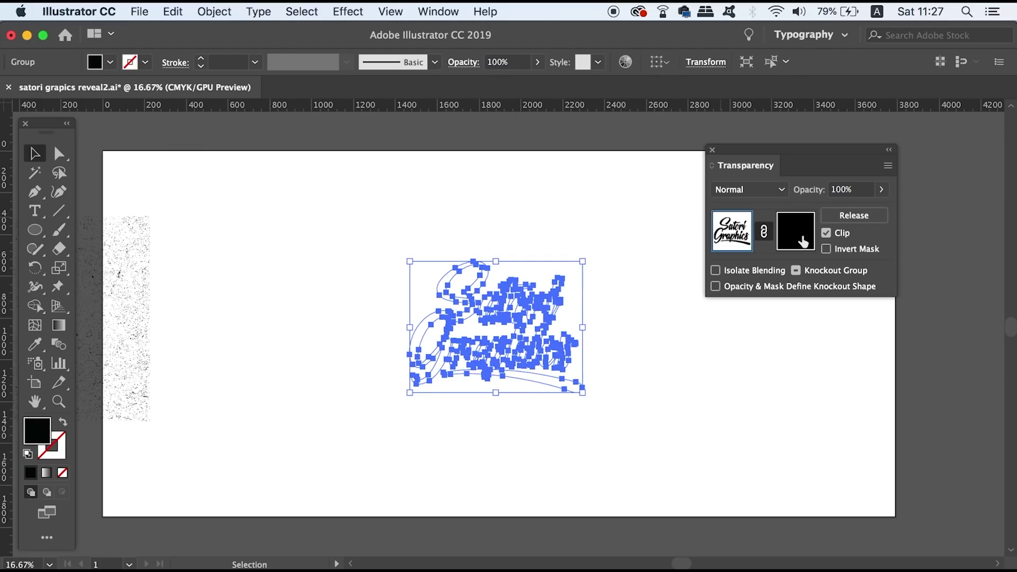
left_click(797, 233)
left_click(841, 236)
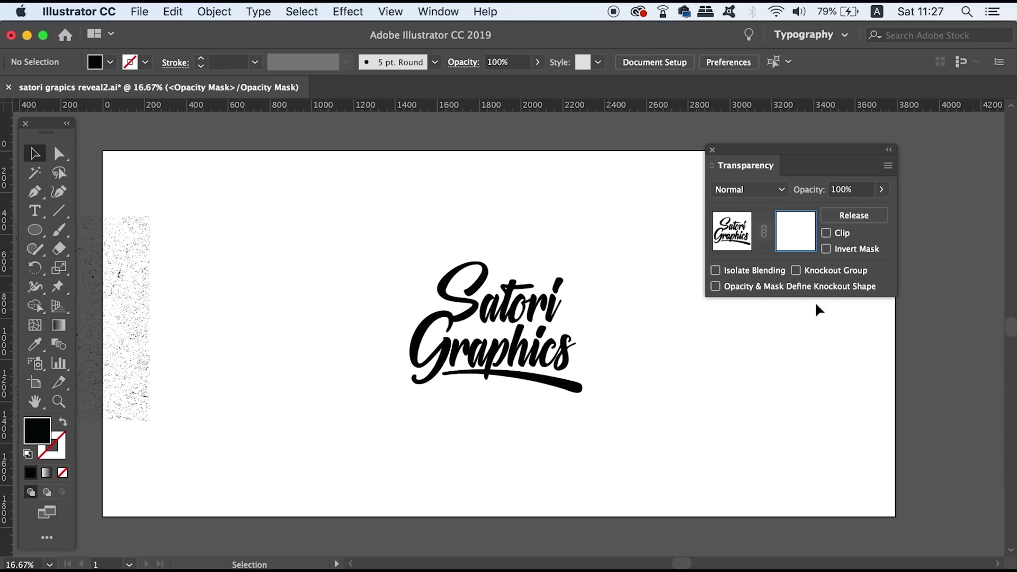
left_click(742, 245)
left_click(339, 249)
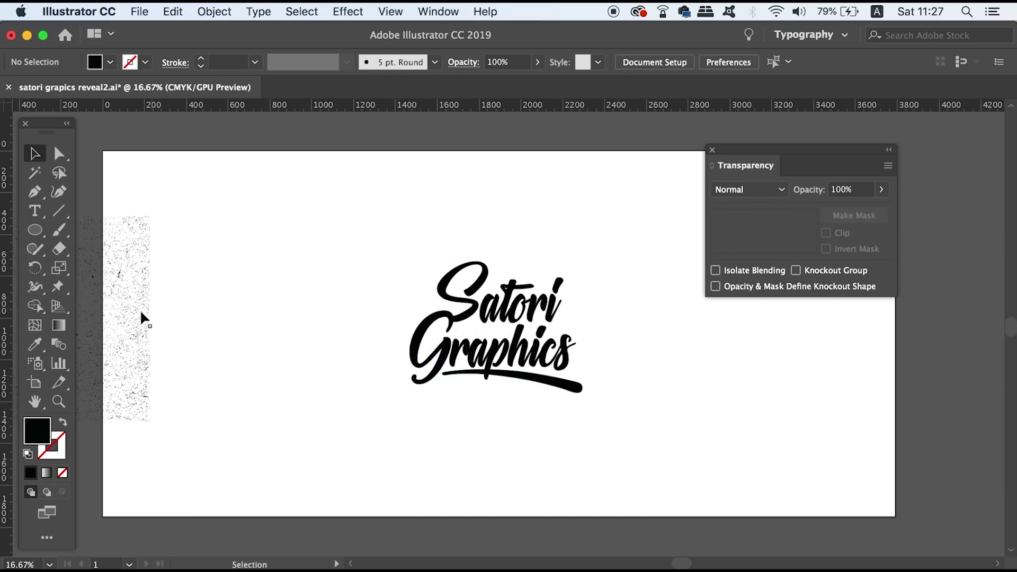
- Copy the speckled texture strip and paste it into the lettering's opacity mask
left_click(142, 318)
key("super+c")
left_click_drag(228, 317, 412, 318)
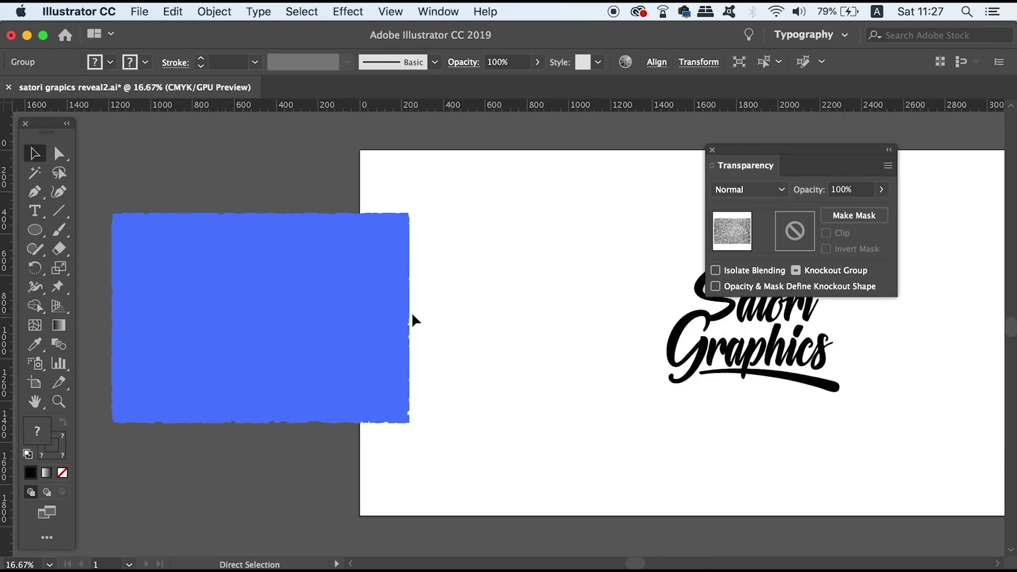
left_click_drag(381, 291, 243, 289)
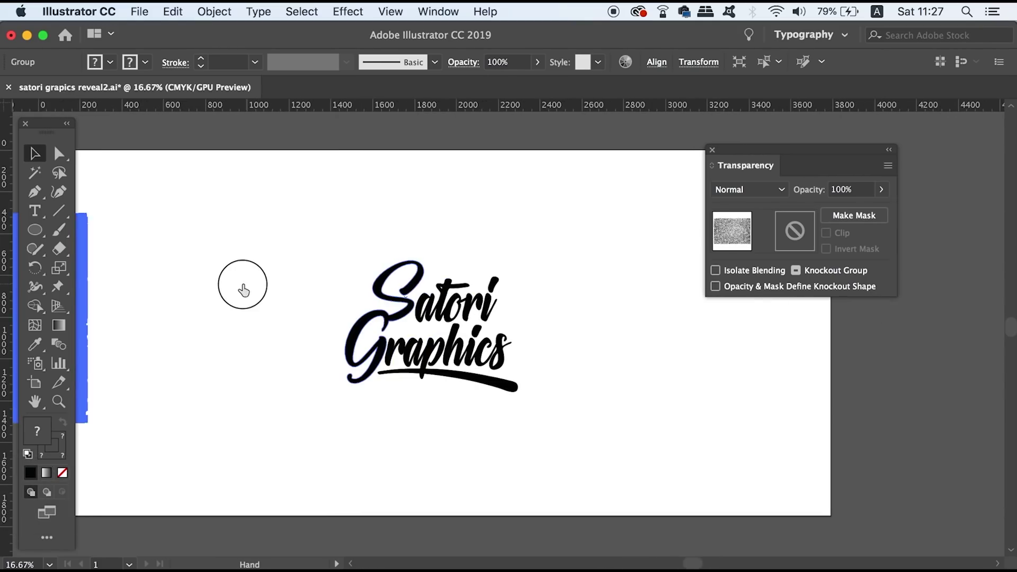
left_click(460, 303)
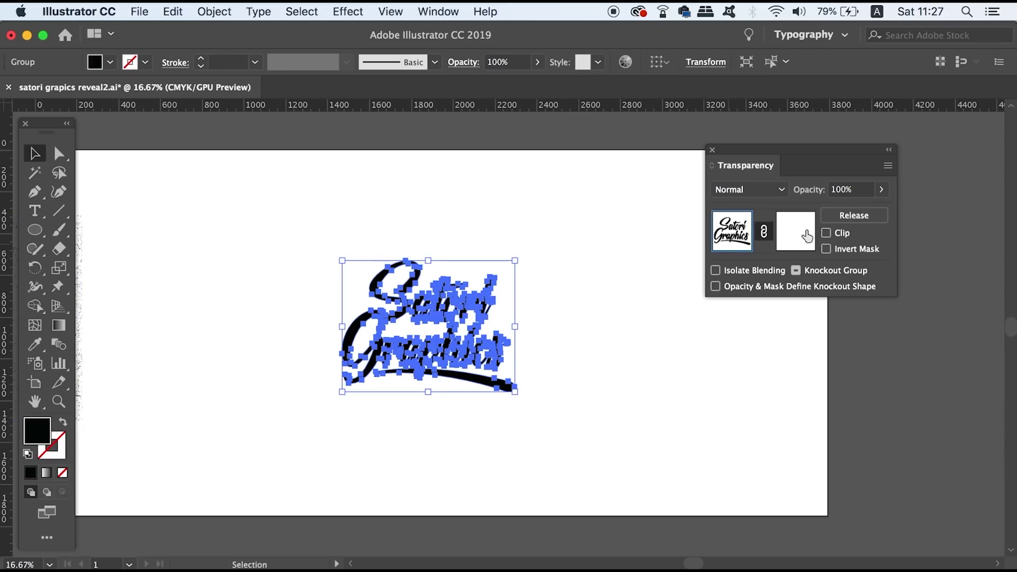
left_click(802, 243)
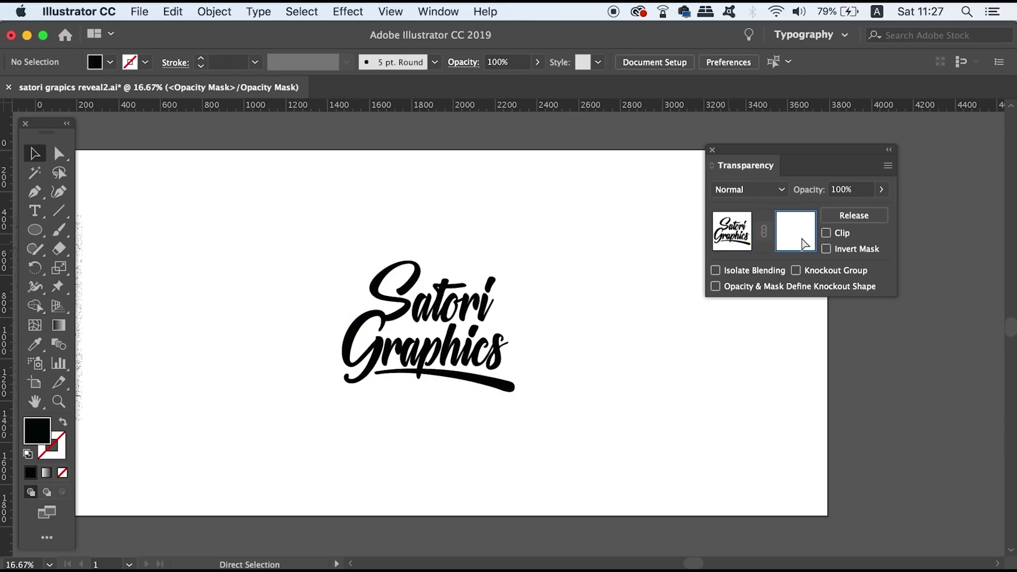
key("super+v")
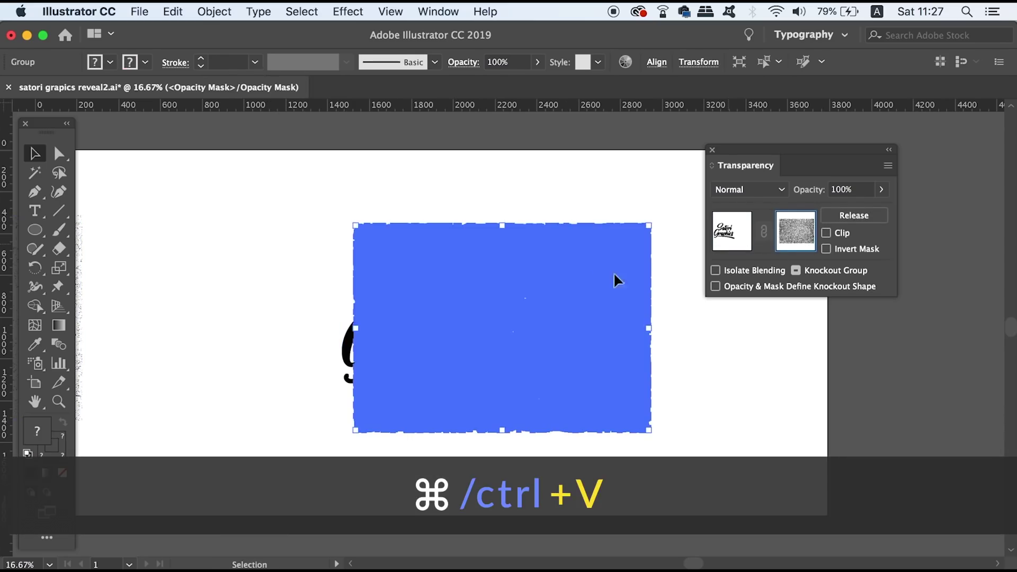
left_click_drag(604, 278, 555, 278)
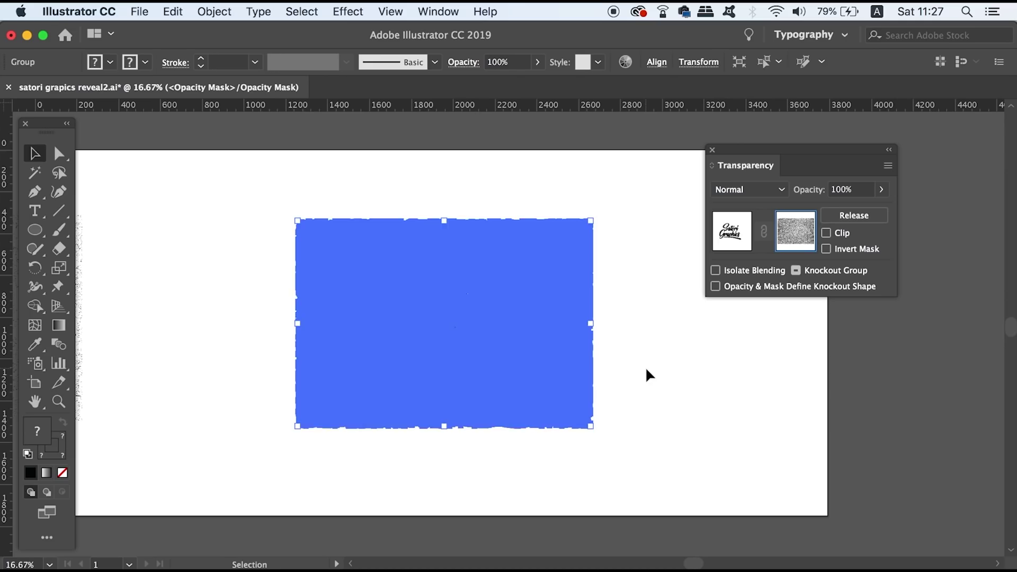
- Re-paste the texture into the mask and position it across the lettering
key("Delete")
scroll(500, 354, "up", 3)
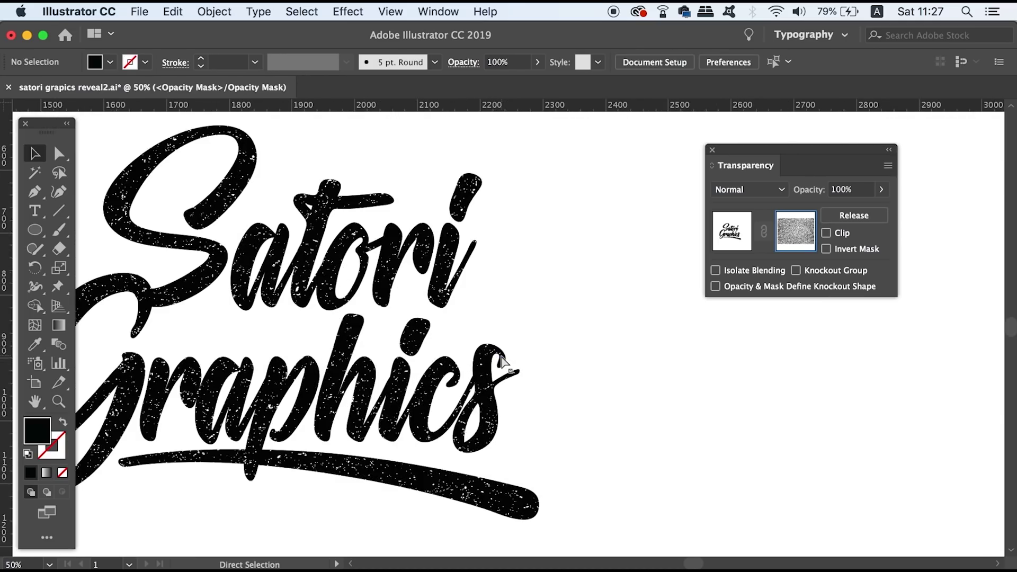
scroll(501, 362, "down", 3)
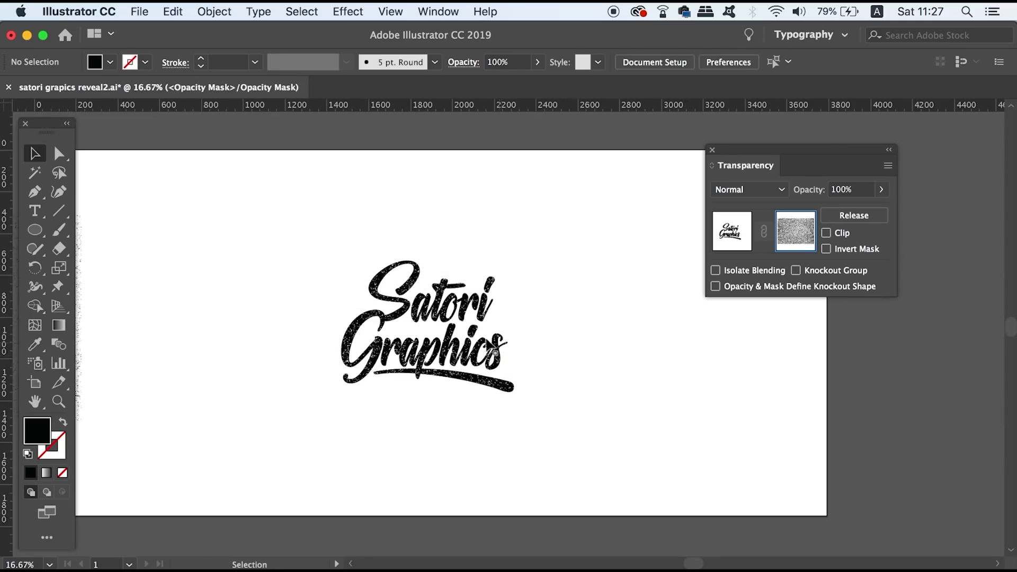
key("super+z")
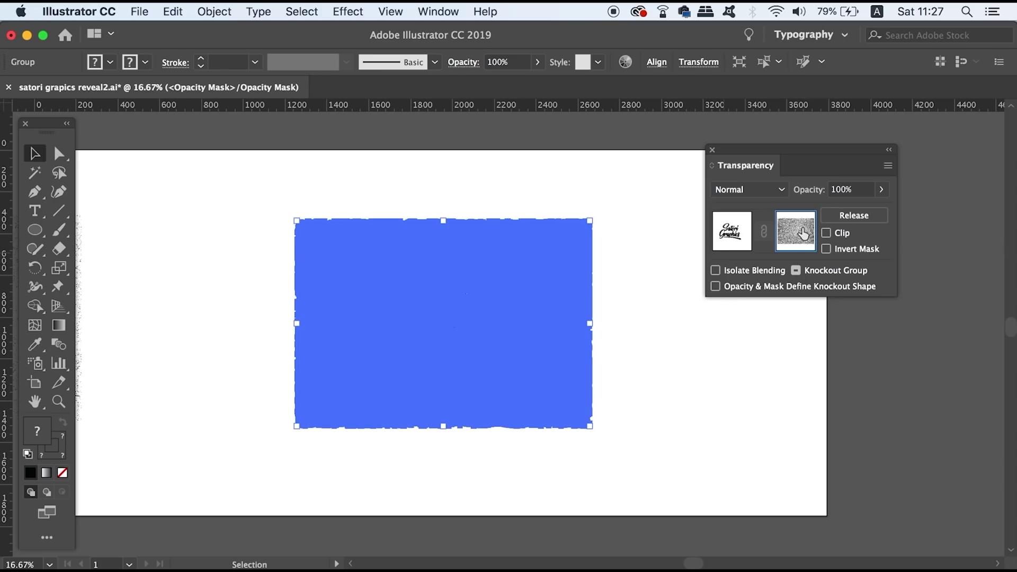
key("a")
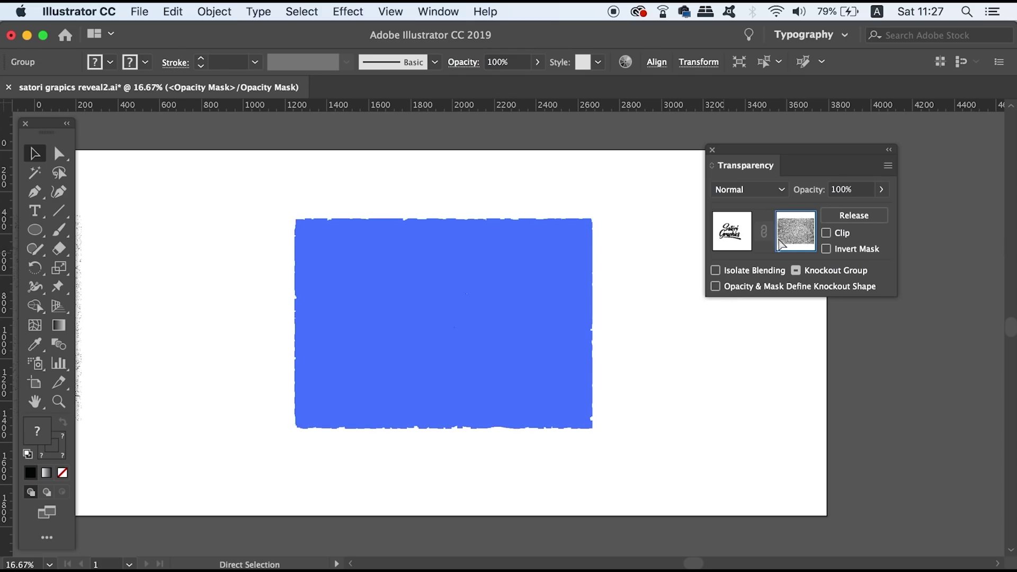
key("v")
key("super+v")
left_click_drag(603, 278, 586, 266)
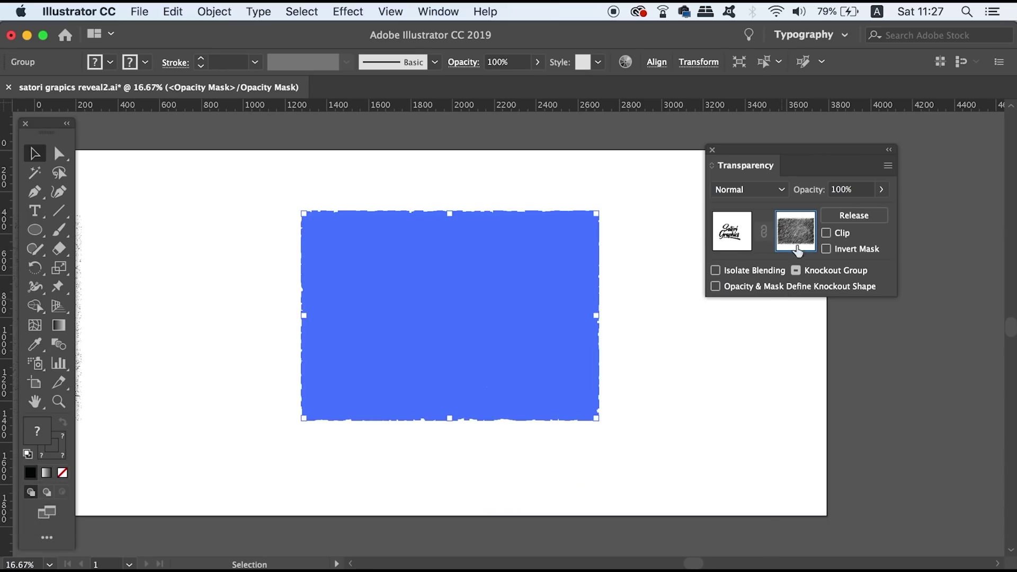
left_click(656, 317)
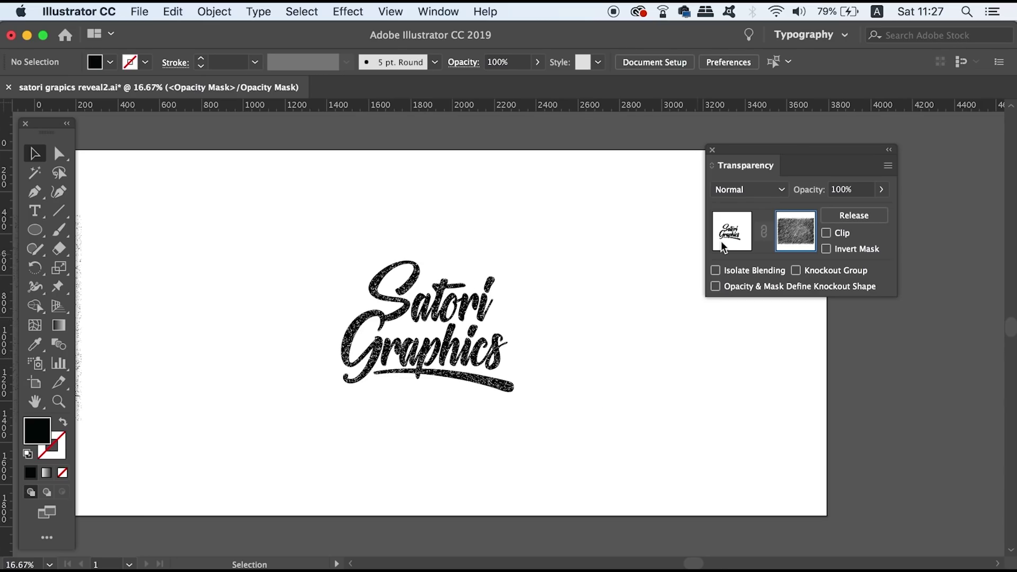
left_click(485, 310)
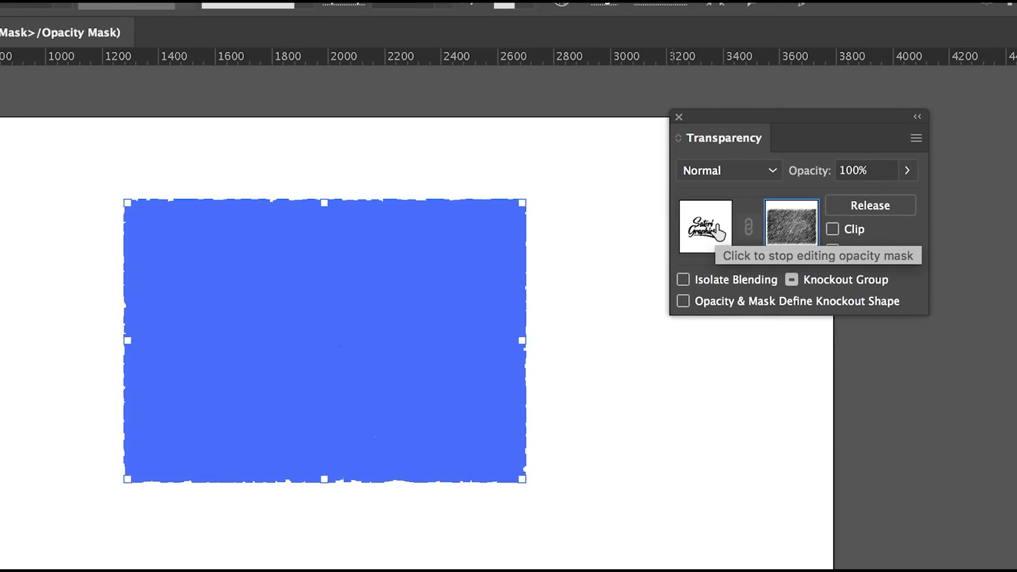
- Exit opacity-mask editing, inspect the textured logo, and move it back to the artboard centre
left_click(719, 231)
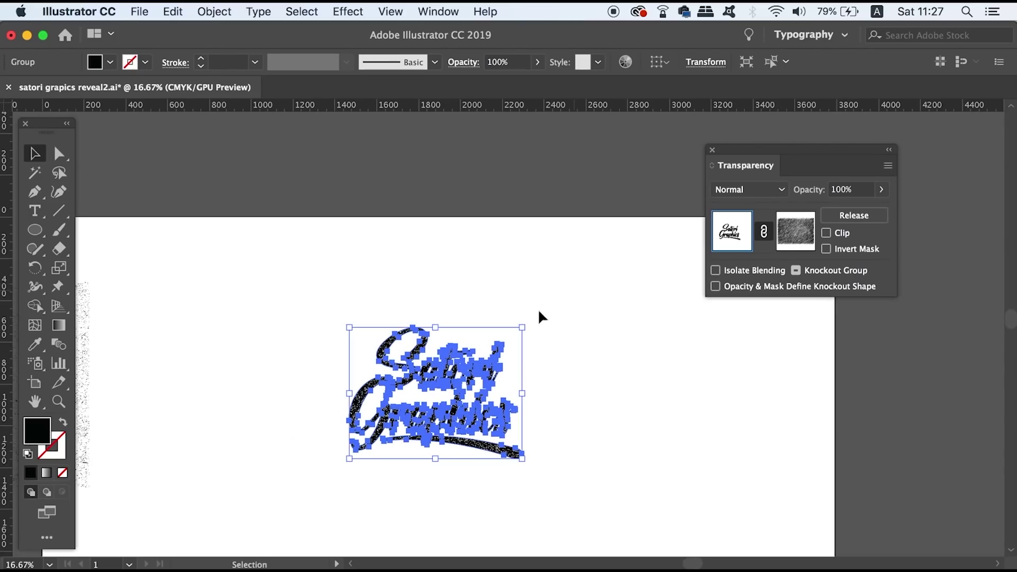
left_click_drag(456, 366, 451, 192)
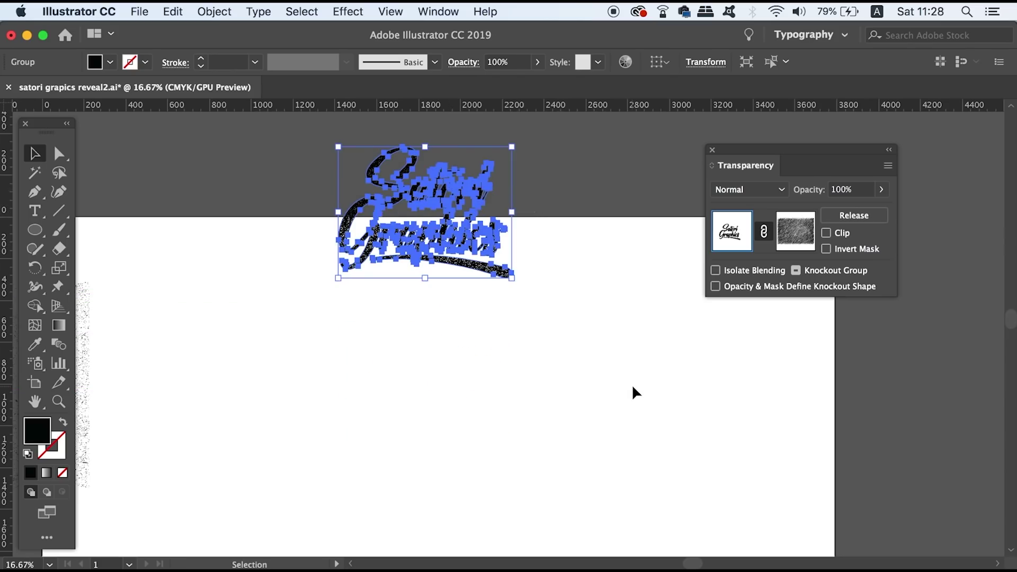
left_click(639, 374)
key("super+equal")
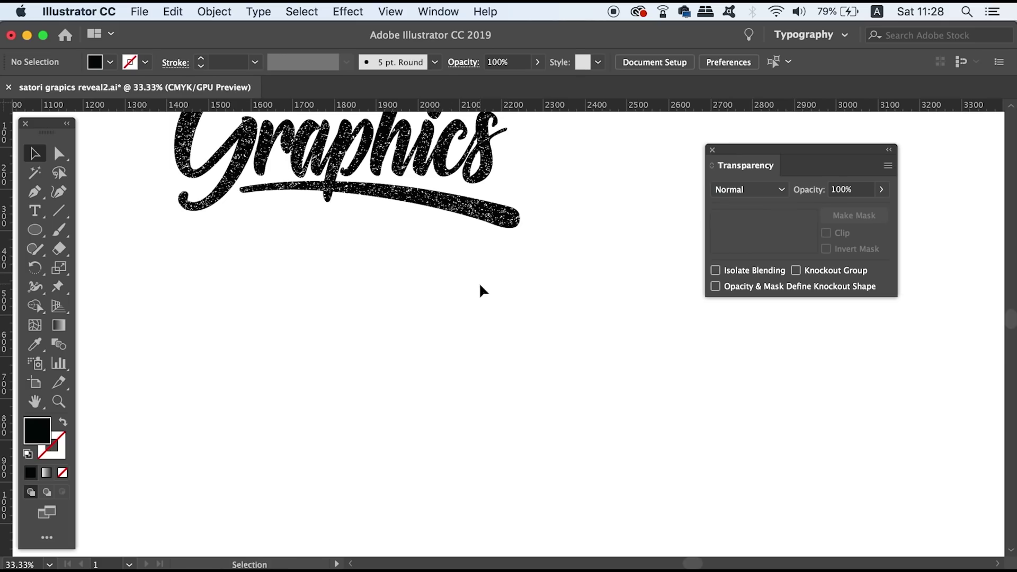
scroll(538, 395, "up", 5)
key("v")
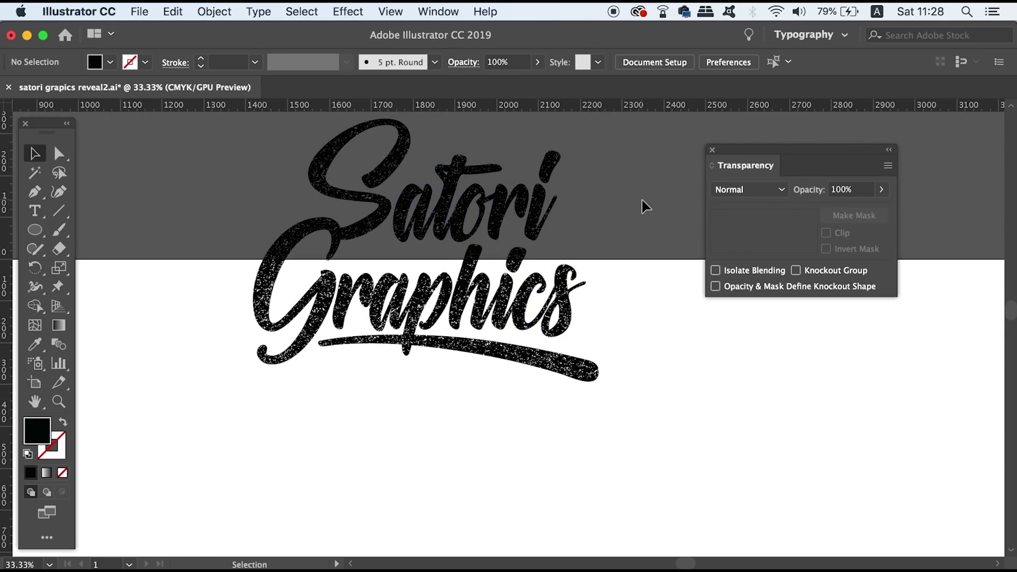
key("super+minus")
left_click_drag(531, 265, 589, 142)
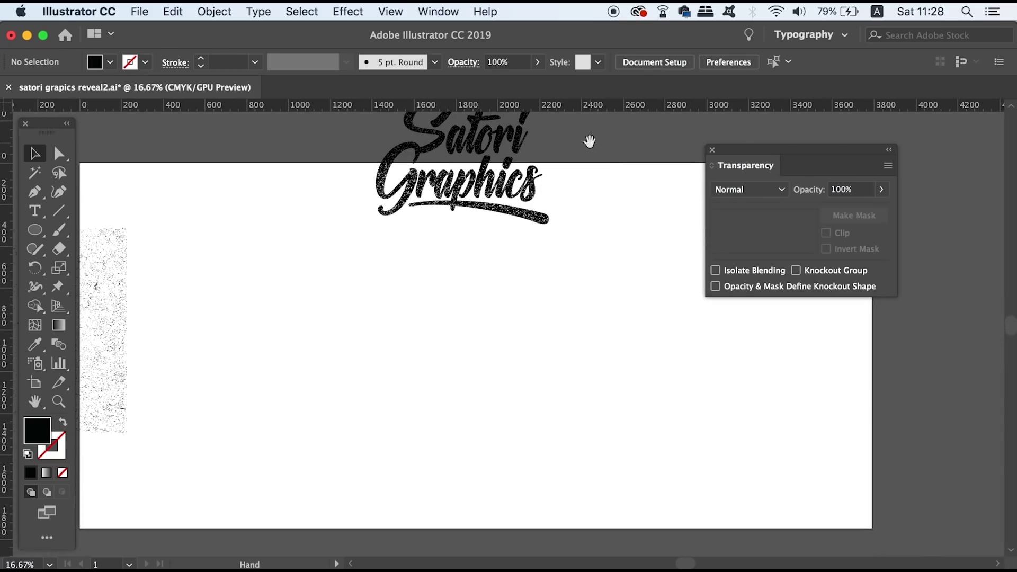
left_click_drag(511, 179, 527, 345)
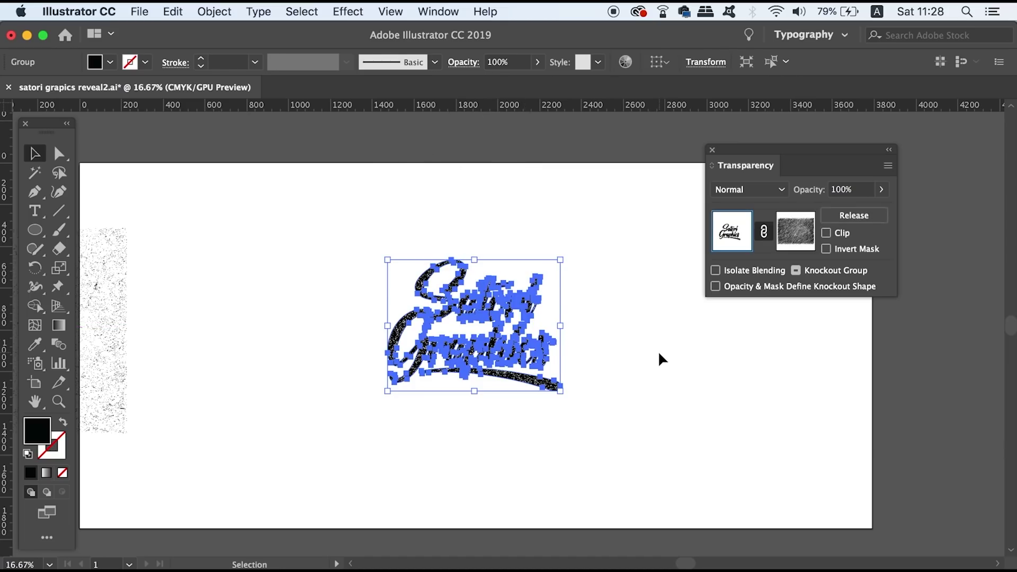
- Flatten the logo's transparency with the High Resolution preset and delete the leftover texture rectangle
left_click(214, 11)
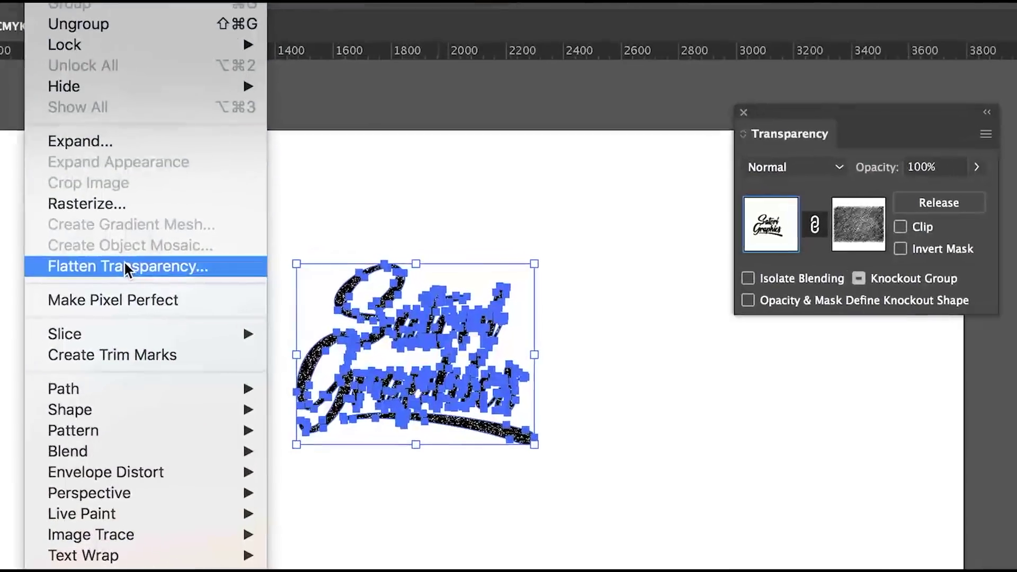
left_click(119, 267)
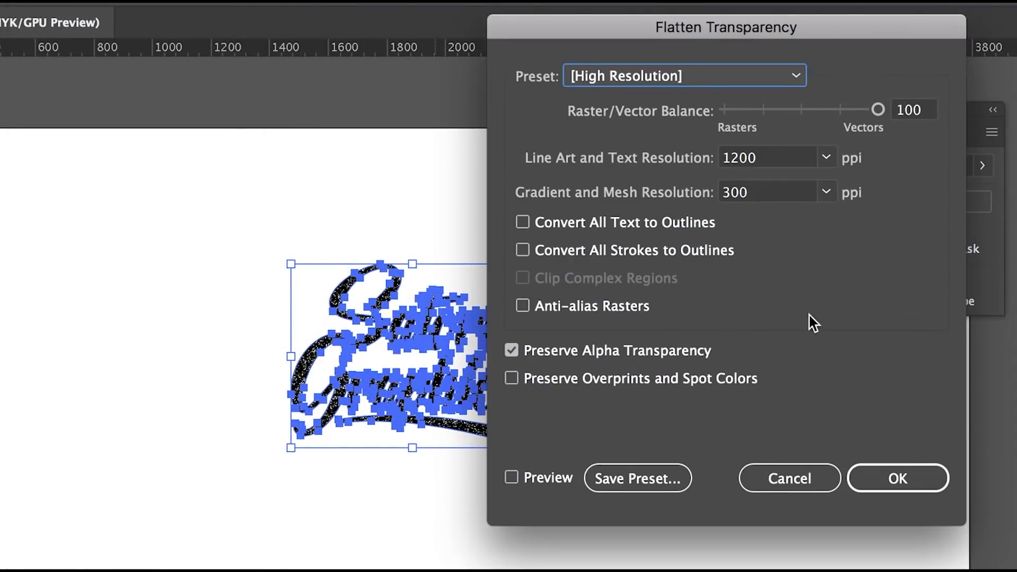
left_click_drag(623, 17, 693, 52)
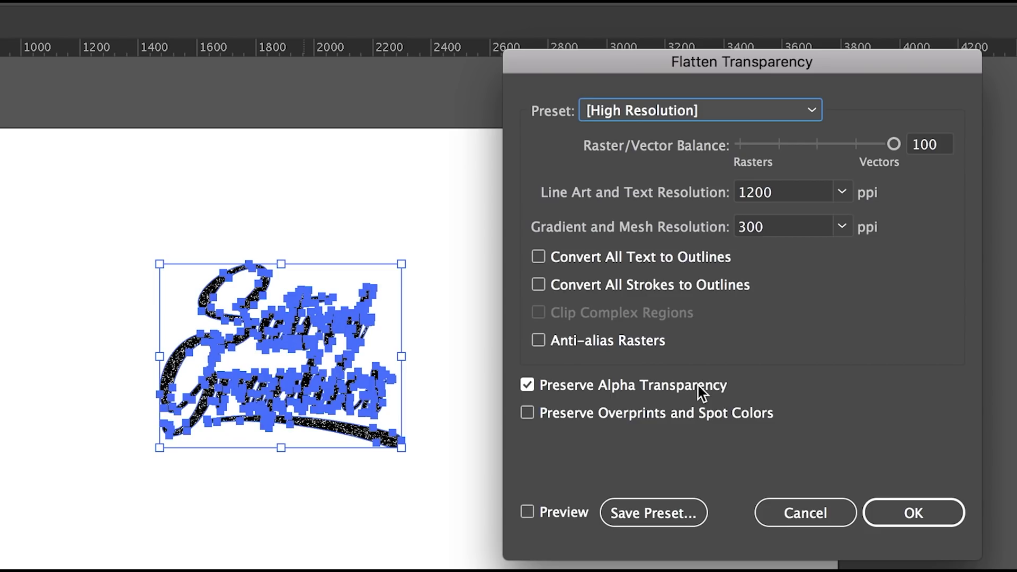
left_click(878, 513)
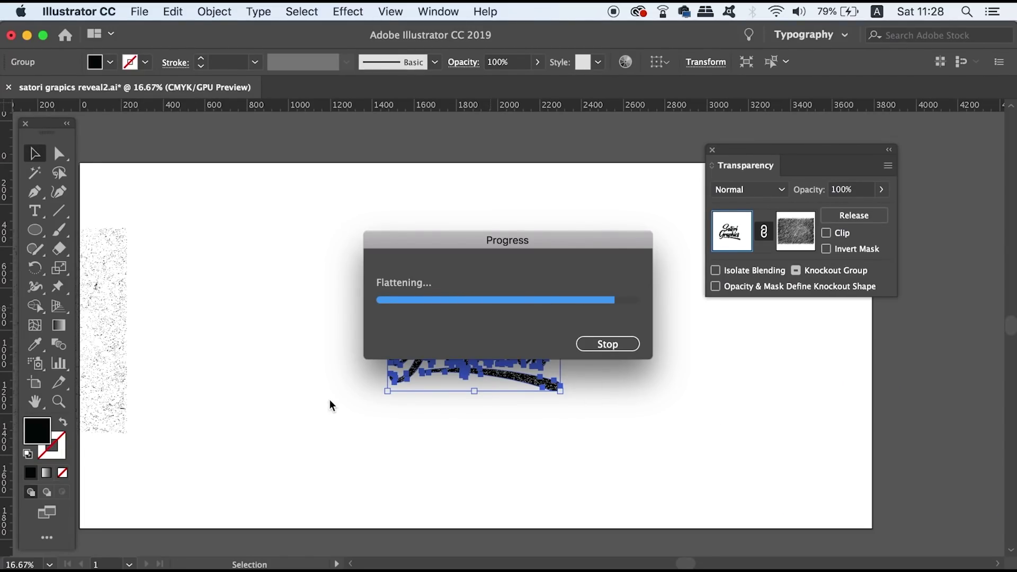
key("ctrl+z")
left_click(123, 314)
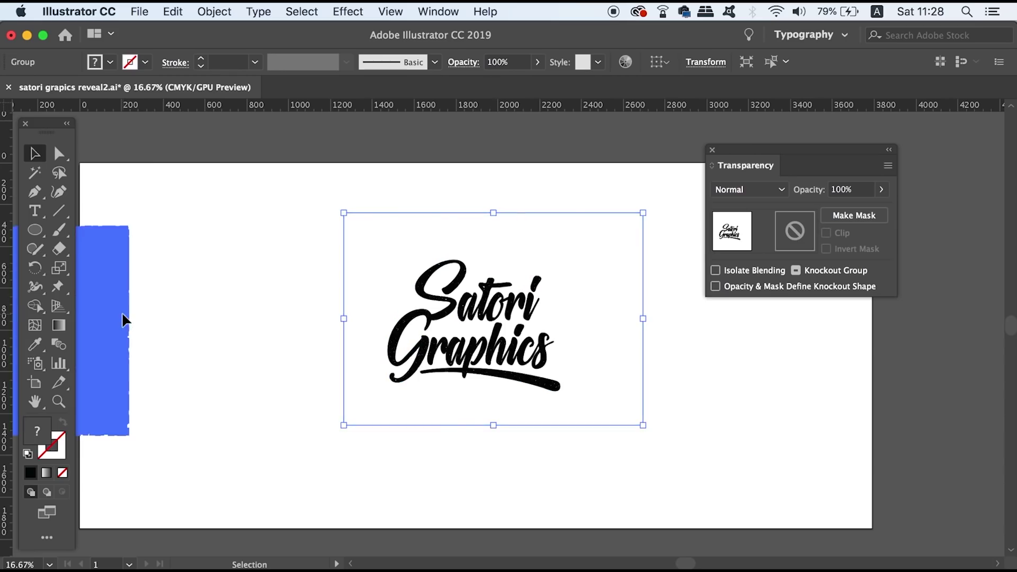
key("Delete")
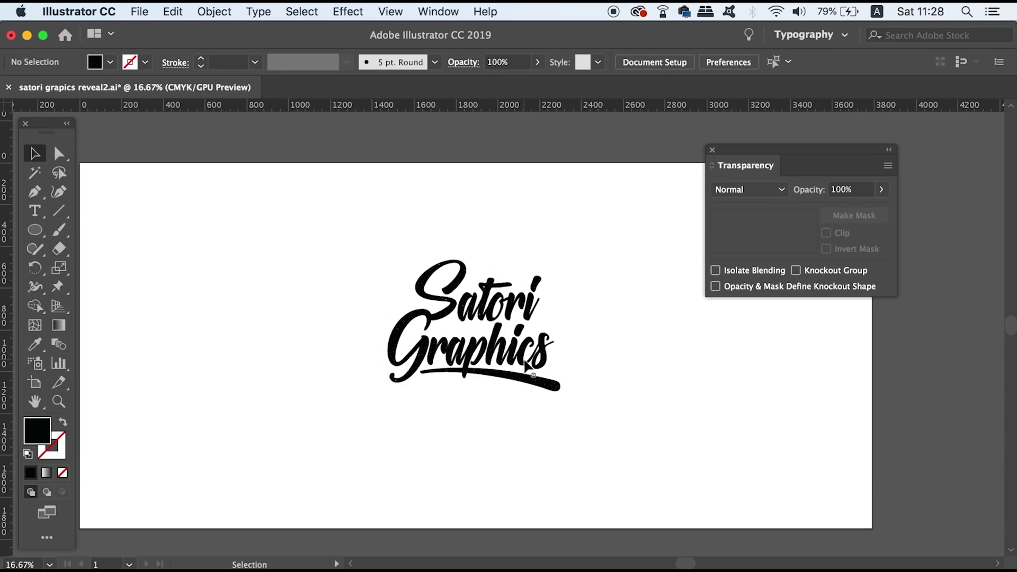
- Zoom in to examine the flattened speckled texture, reposition the logo, then zoom back out
left_click_drag(526, 365, 497, 207)
scroll(495, 175, "up", 3)
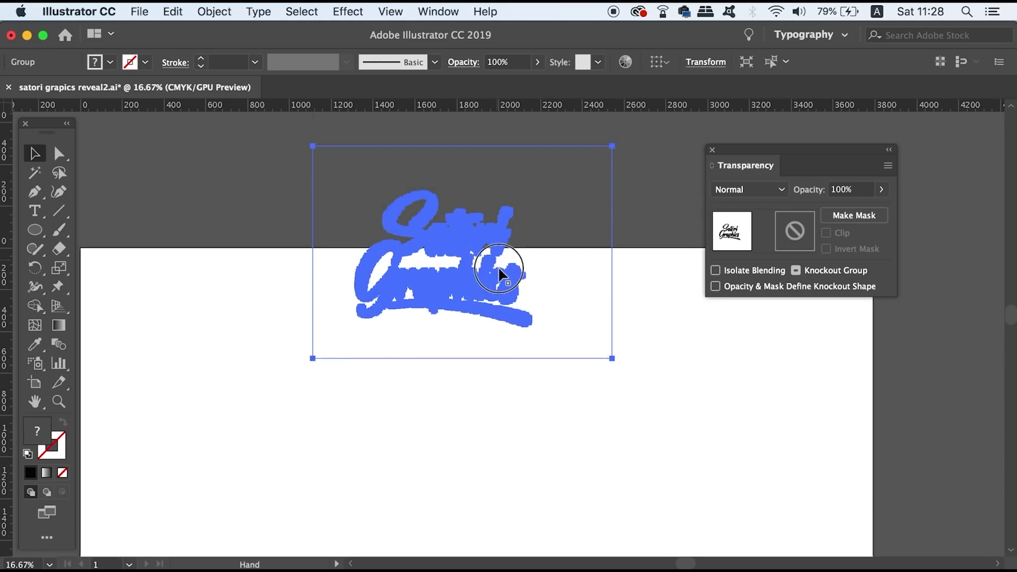
scroll(501, 257, "up", 3)
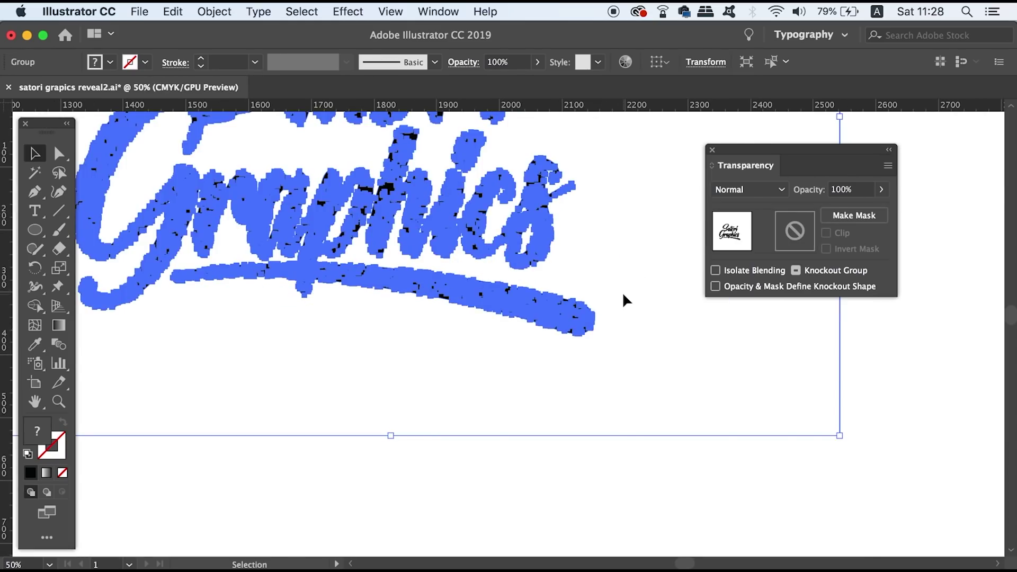
left_click(622, 291)
left_click_drag(551, 211, 617, 398)
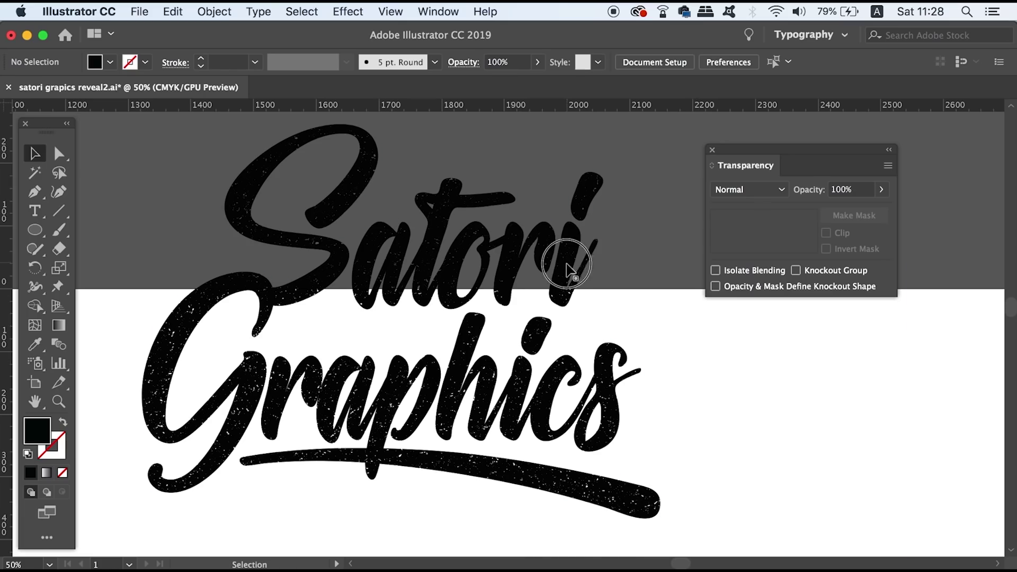
left_click_drag(570, 266, 544, 328)
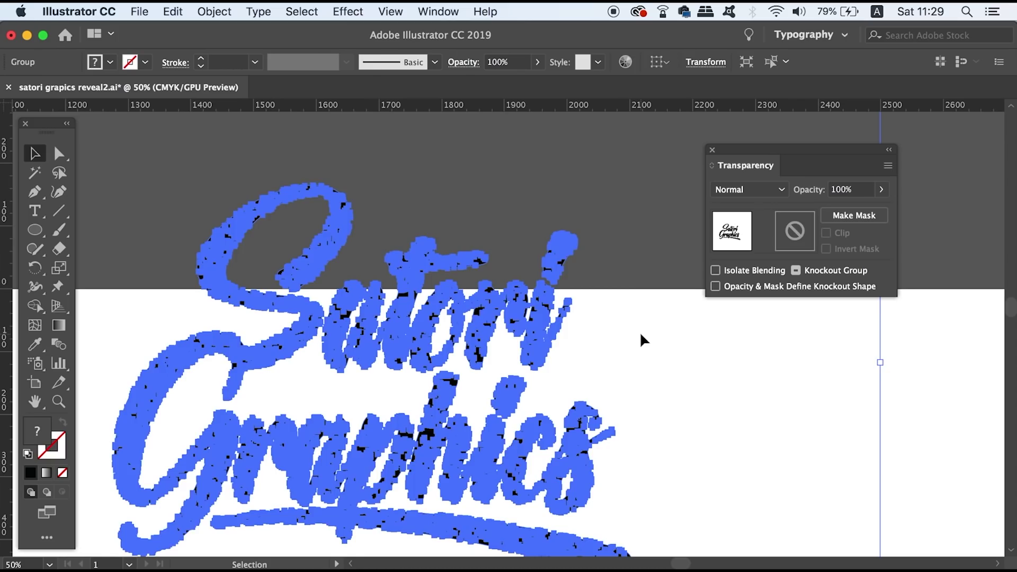
left_click(640, 332)
key("super+minus")
key("super+minus")
key("super+minus")
left_click_drag(608, 416, 595, 227)
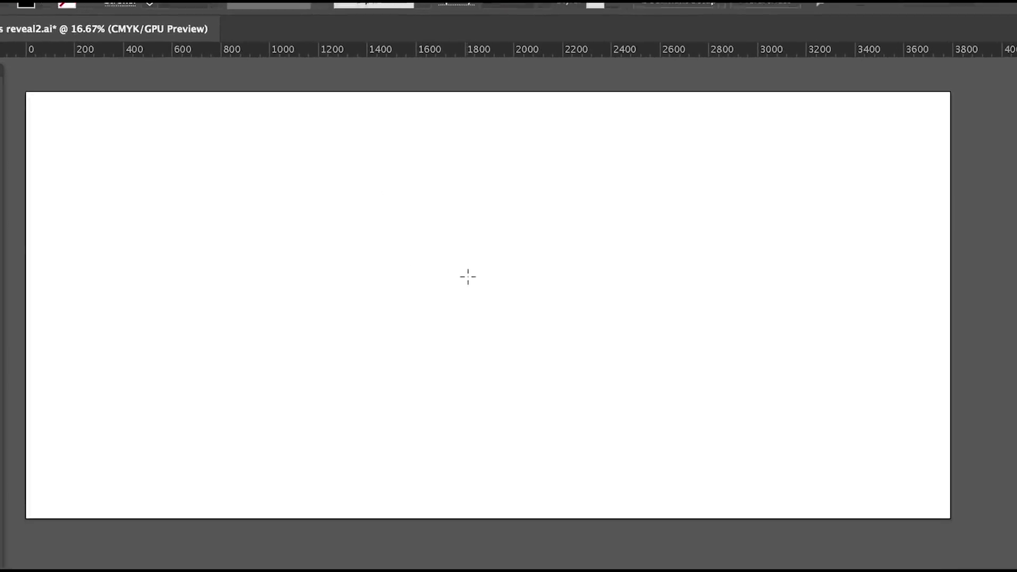
left_click(462, 254)
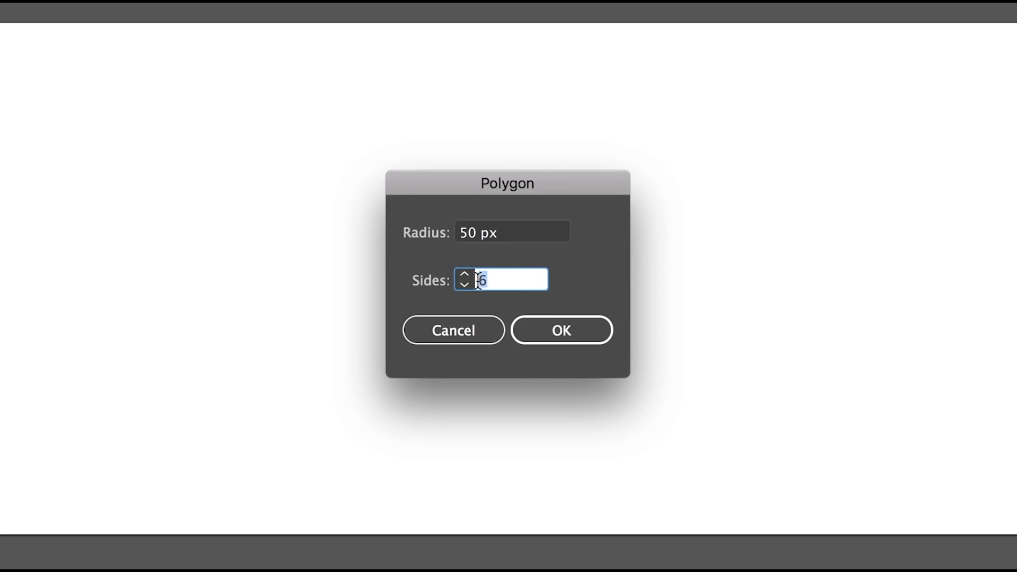
left_click(548, 332)
key("v")
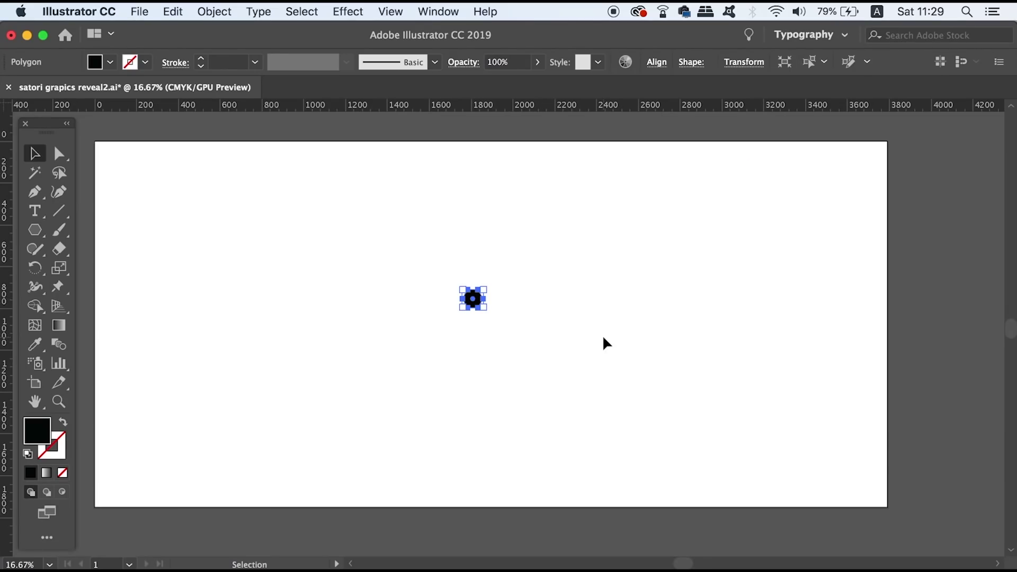
left_click(554, 302)
left_click(483, 292)
left_click_drag(485, 290, 569, 242)
left_click(665, 265)
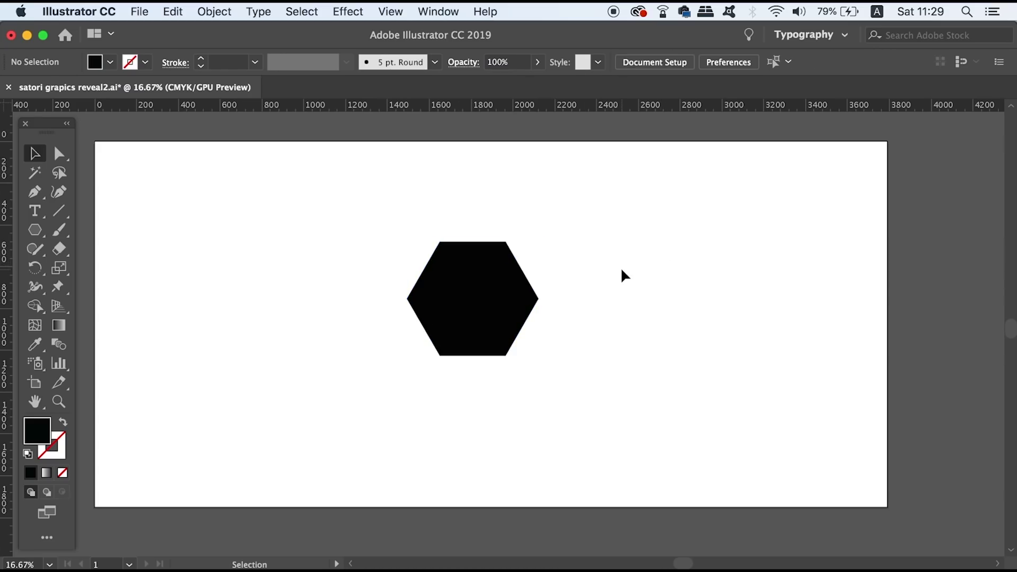
left_click(516, 307)
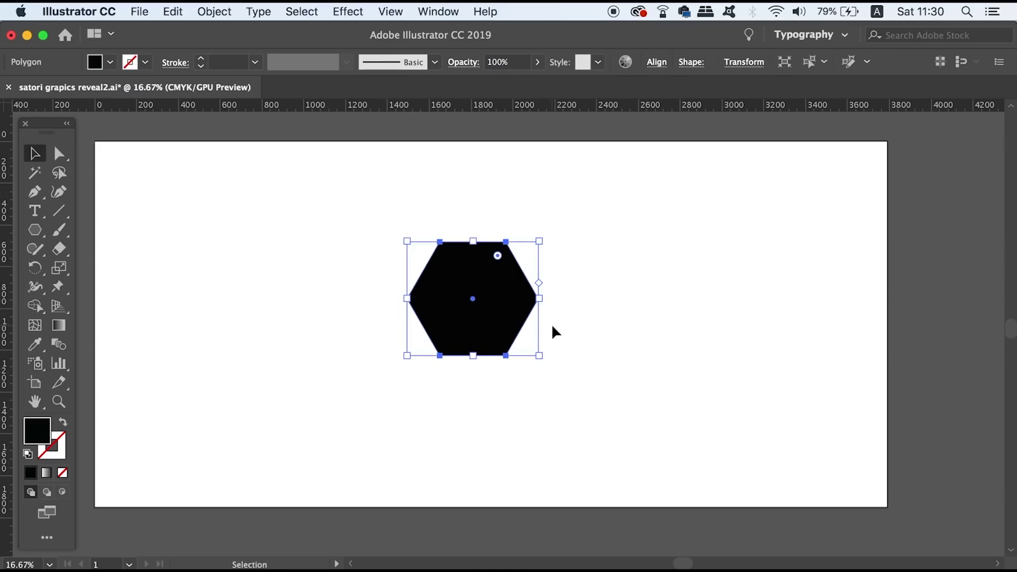
key("Delete")
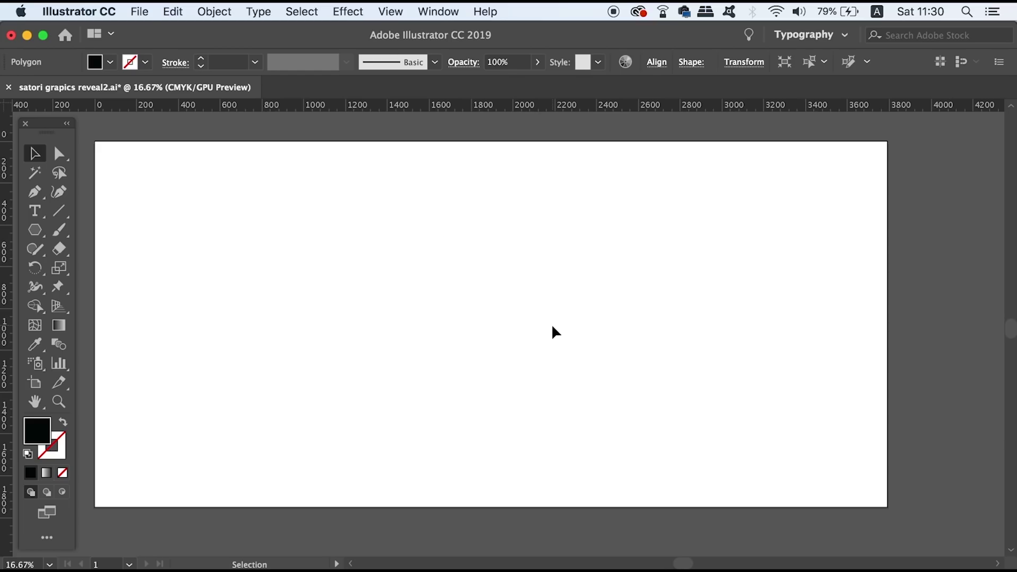
- Draw a test polygon near the artboard centre, reduce it to a triangle, then undo it
left_click(36, 230)
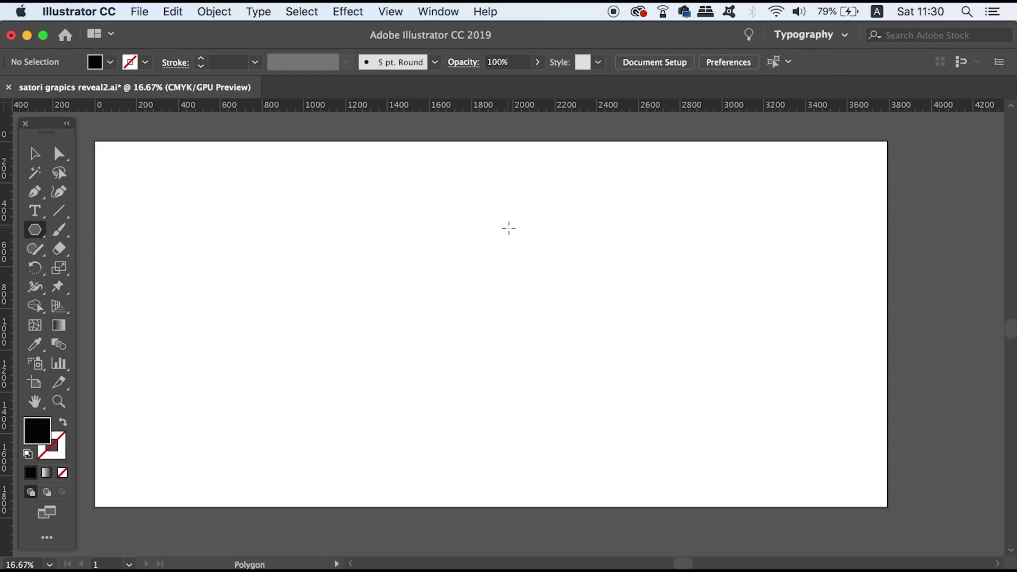
left_click_drag(478, 249, 542, 291)
key("Down")
key("Down")
key("Down")
key("Up")
key("Up")
key("Up")
key("Up")
key("Up")
key("Up")
key("Up")
key("Up")
key("Up")
key("Up")
key("Up")
key("Up")
key("Up")
key("Up")
key("Up")
key("Up")
key("Up")
key("Down")
key("Down")
key("Down")
key("Down")
key("Down")
key("Down")
key("Down")
key("Down")
key("Down")
key("Down")
key("Down")
key("Down")
key("Down")
key("Down")
key("Down")
key("Down")
key("Down")
key("Down")
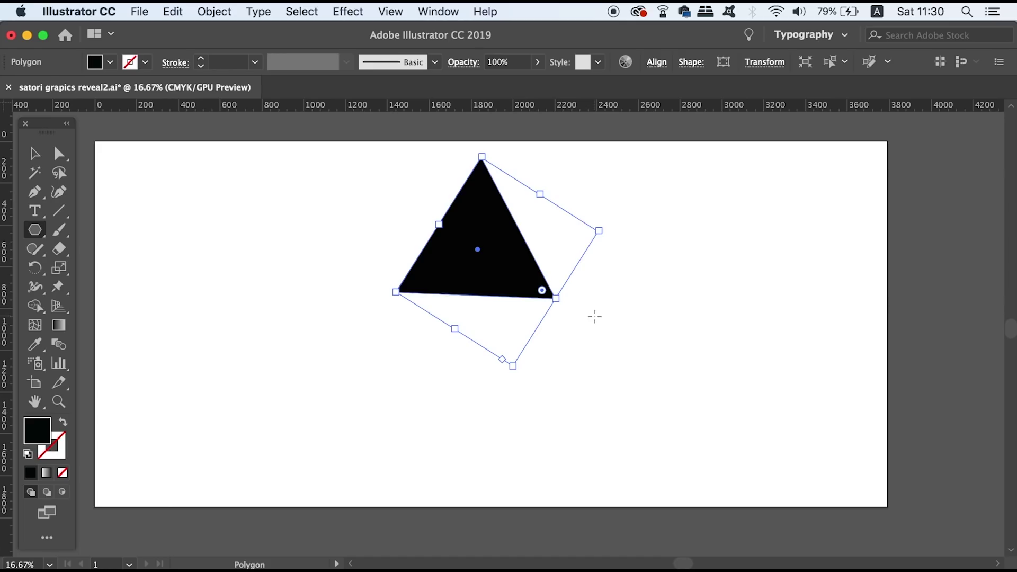
key("ctrl+z")
- Draw a large starburst with many thin points and move it down and right
left_click_drag(34, 229, 109, 306)
left_click_drag(363, 258, 507, 357)
key("Up")
key("Up")
key("Up")
key("Up")
key("Up")
key("Up")
key("Up")
key("Up")
key("Up")
key("Up")
key("Up")
key("Up")
key("Up")
key("Up")
key("Up")
key("Up")
key("Up")
key("Up")
key("Up")
key("Up")
key("Up")
key("Up")
key("Up")
key("Up")
key("Up")
key("Up")
key("Up")
key("Up")
key("Up")
key("Up")
key("Up")
key("Up")
key("Up")
key("Up")
key("Up")
key("Up")
key("Up")
key("Up")
key("Up")
key("Up")
key("Up")
key("Up")
key("Up")
key("Up")
key("Up")
key("Up")
key("Up")
key("Up")
key("Up")
key("Up")
key("Up")
key("Up")
key("Up")
key("Up")
key("Up")
key("Up")
key("Up")
key("Up")
key("Up")
key("Up")
key("Up")
key("v")
left_click(596, 400)
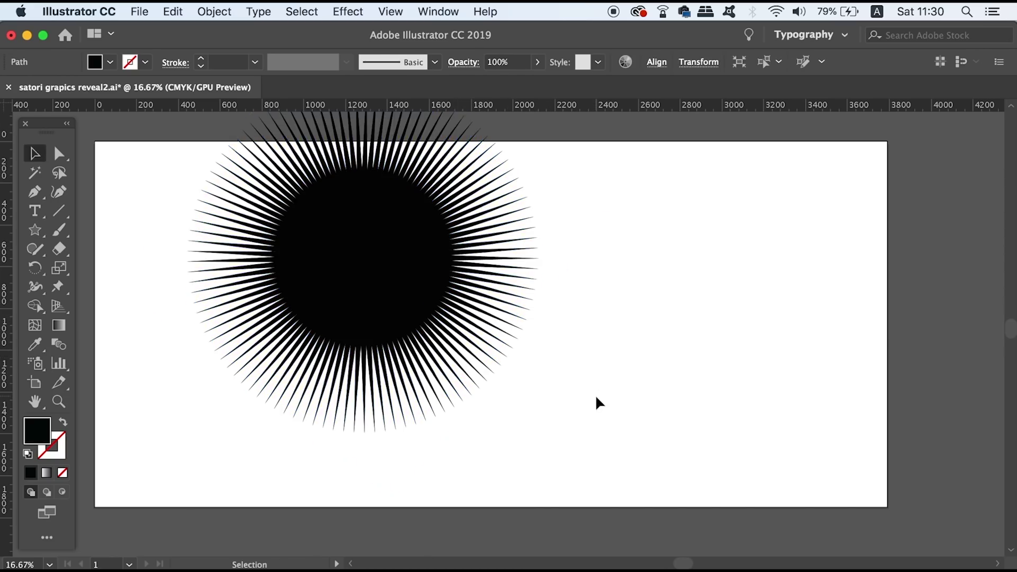
left_click_drag(363, 306, 436, 365)
left_click(774, 328)
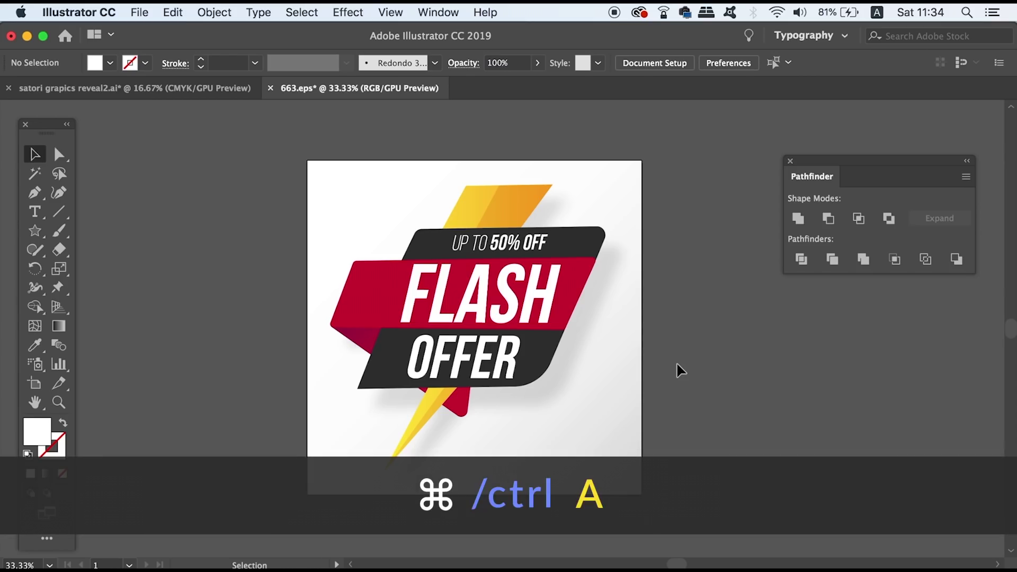
- Create outlines from all badge text, confirming UP TO 50% OFF, FLASH and OFFER are shapes
key("super+a")
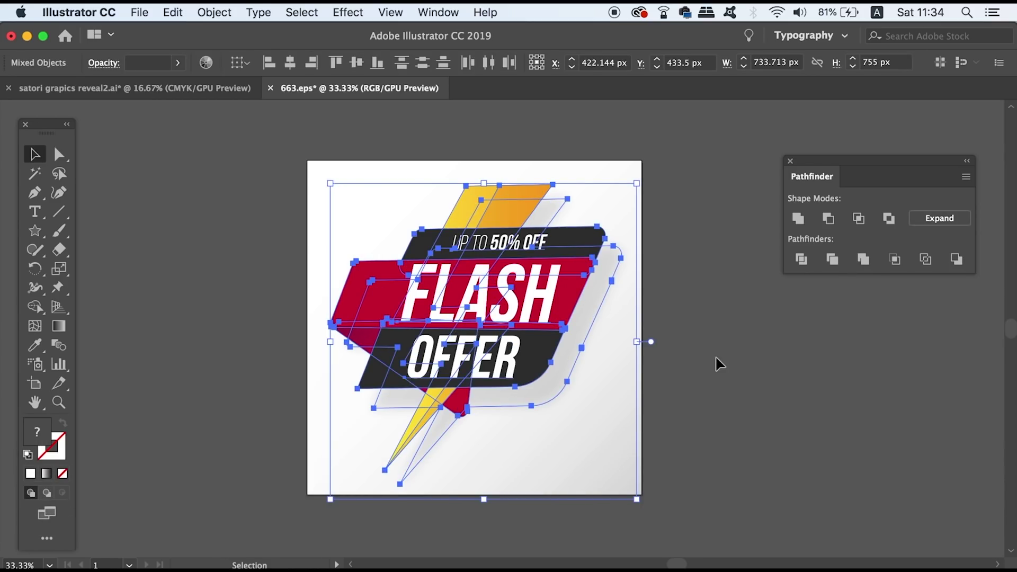
key("super+shift+o")
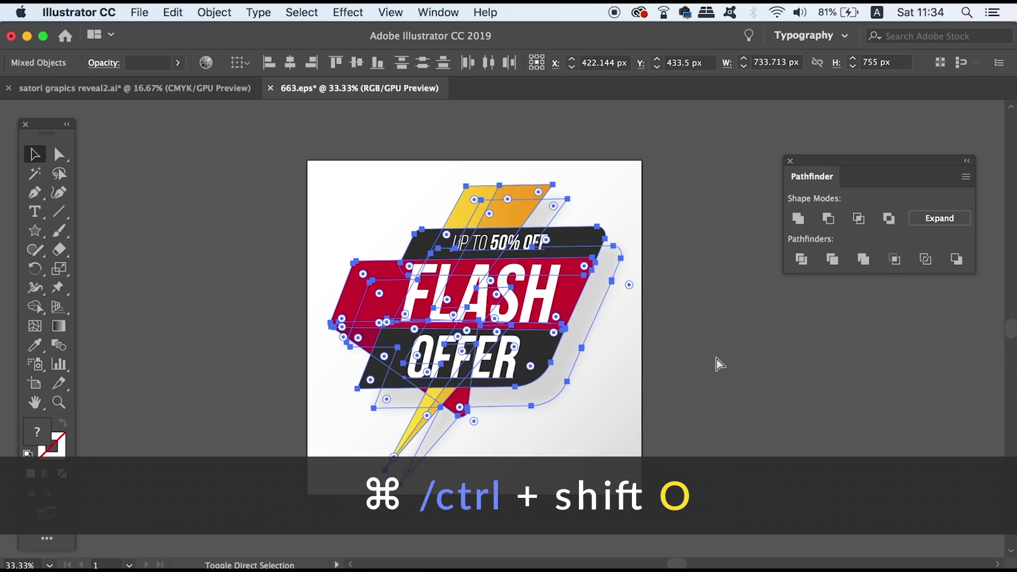
left_click(731, 367)
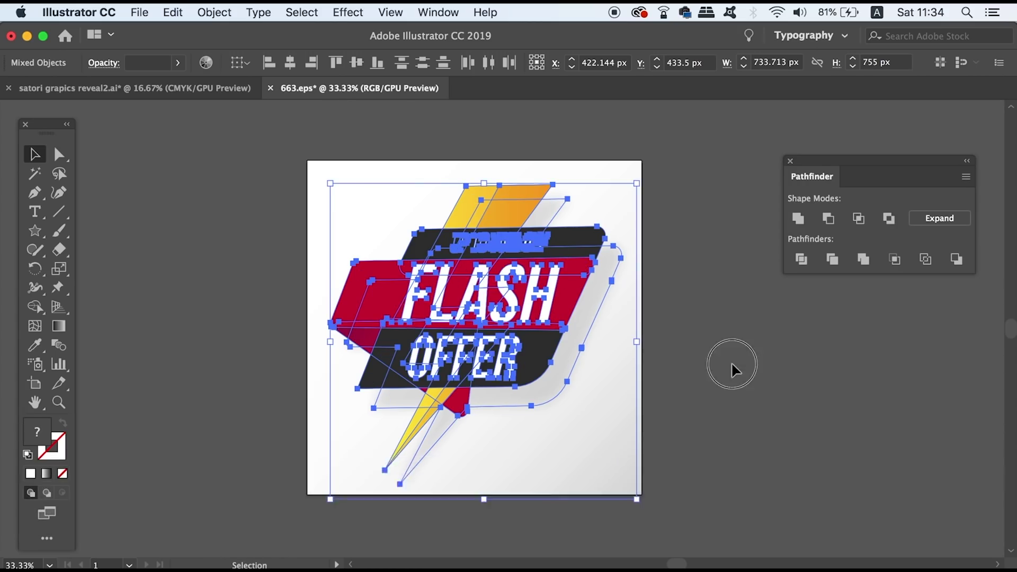
left_click(543, 247)
left_click(530, 297)
left_click(493, 360)
left_click(680, 375)
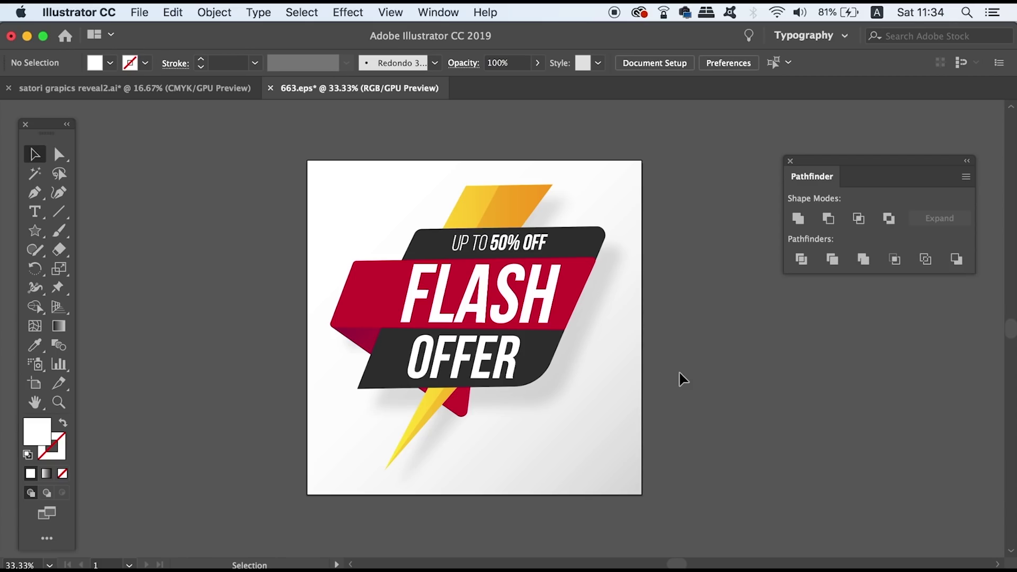
key("super+a")
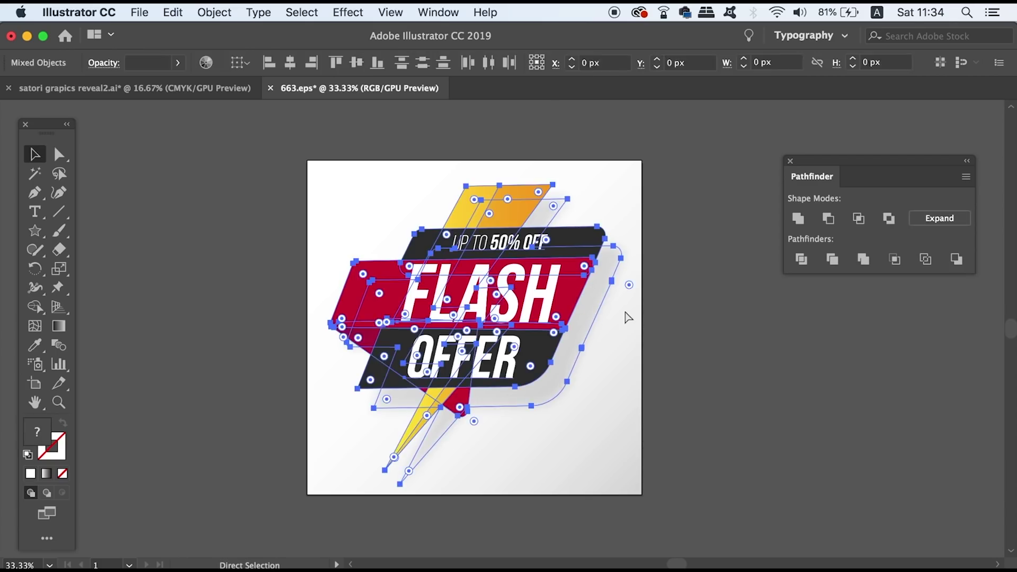
left_click(708, 336)
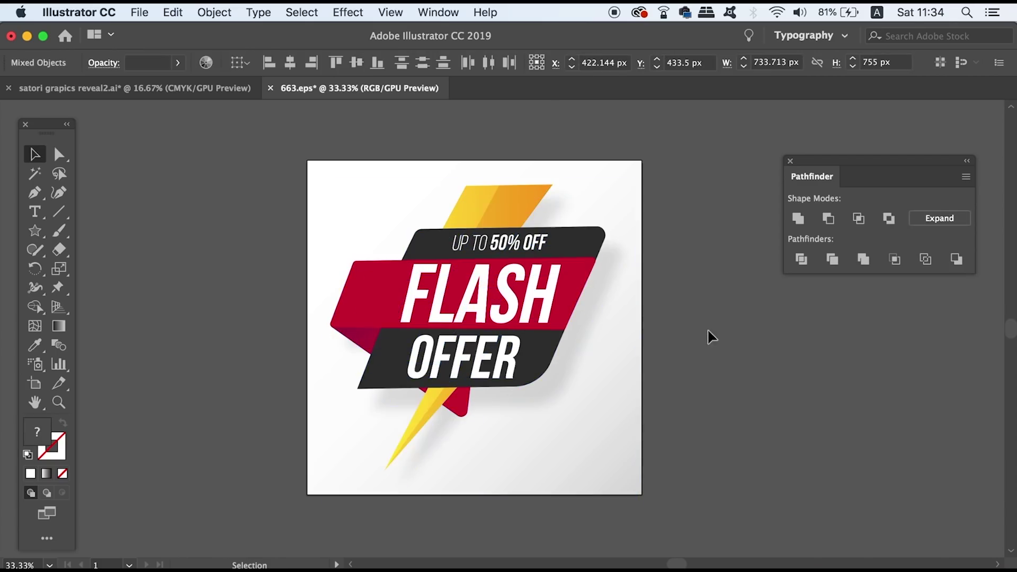
- Select the outlined FLASH lettering and show Pathfinder's Make/Release/Expand Compound Shape commands
left_click(538, 302)
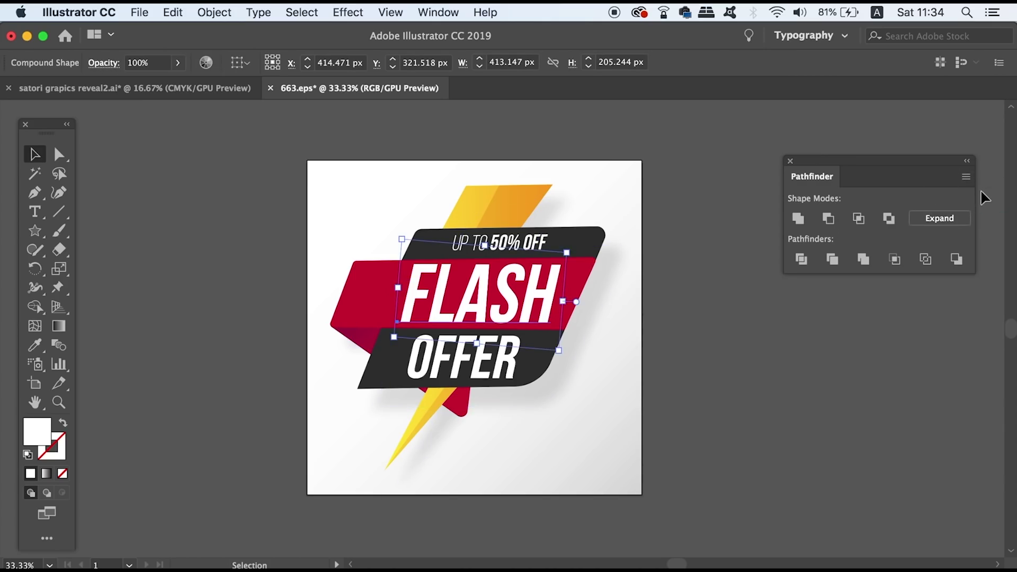
left_click(965, 177)
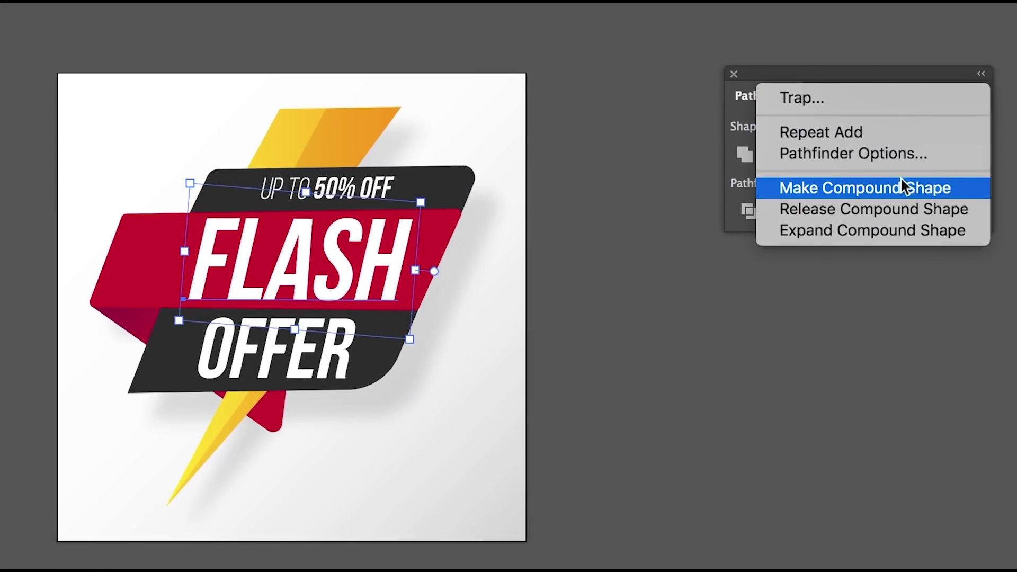